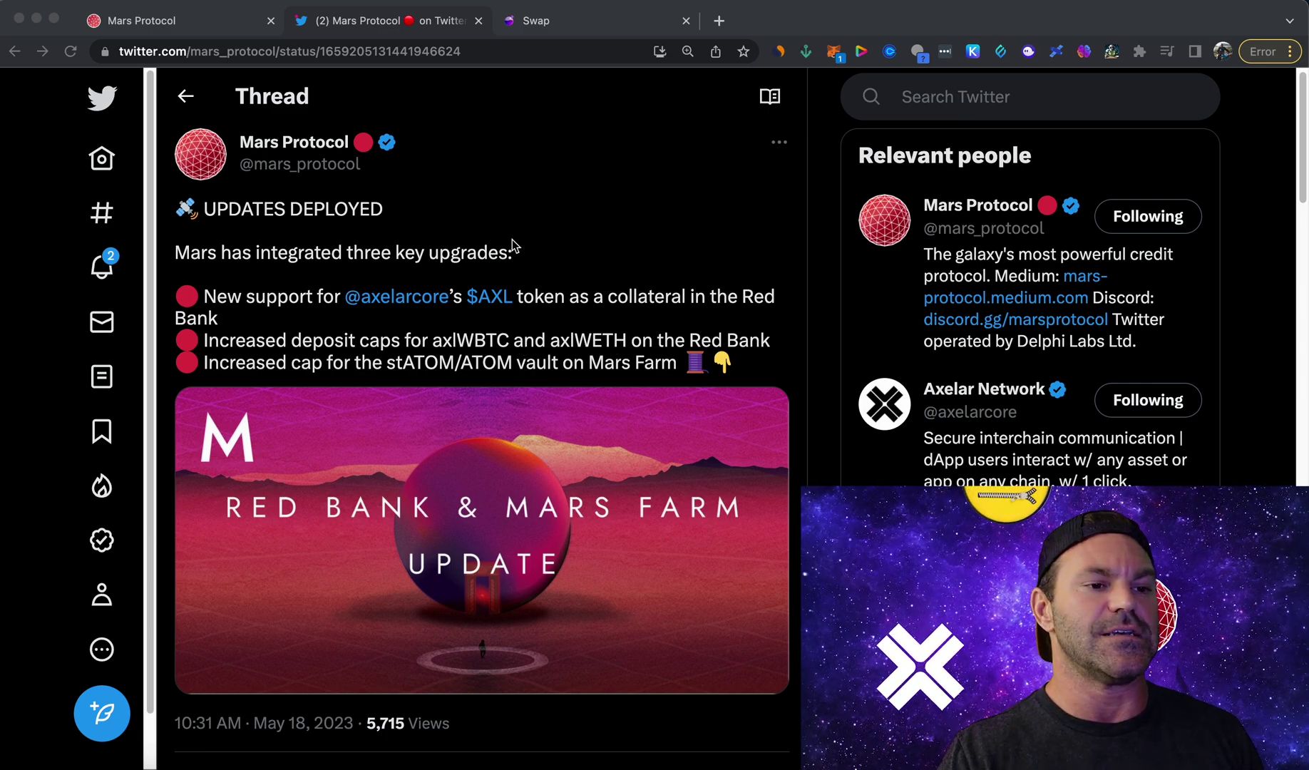
Step: Switch to the Mars Protocol Red Bank page and examine the deposit and borrowing markets, including rates, deposit caps and market liquidity
click(182, 23)
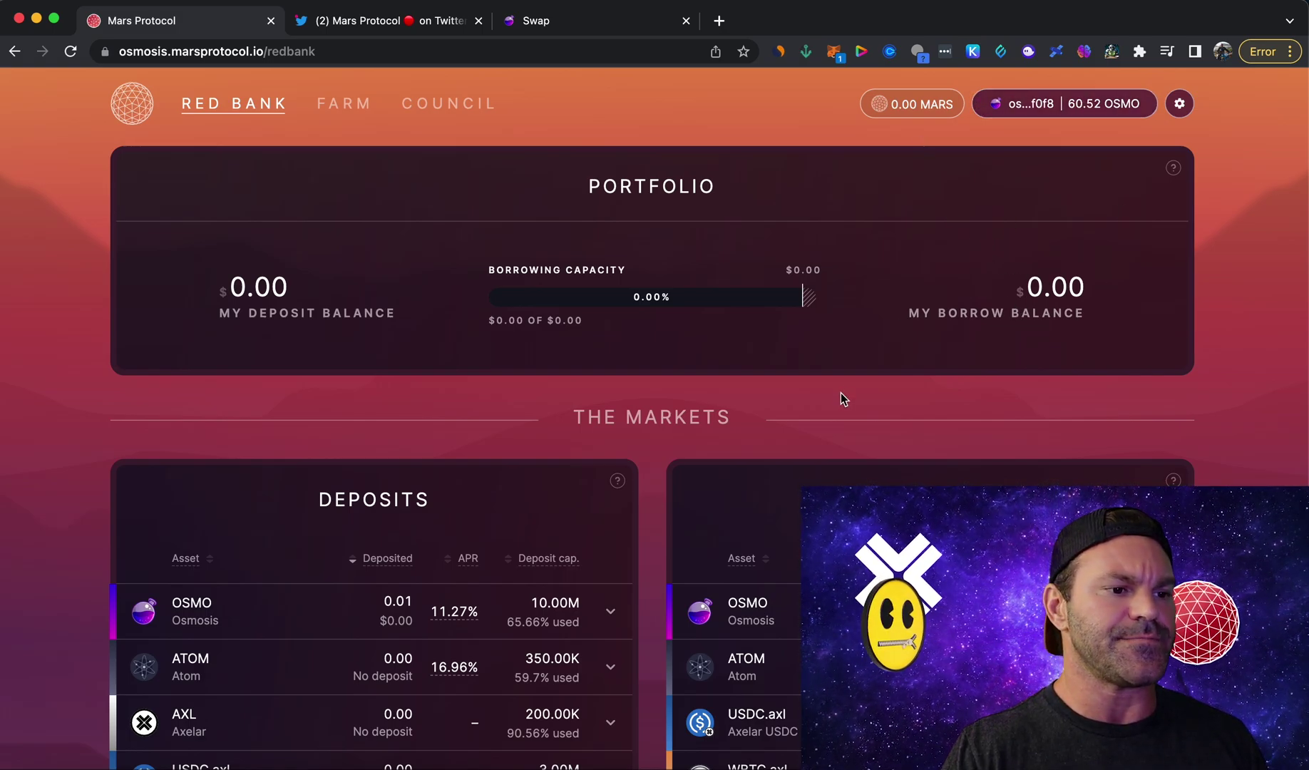
scroll(743, 490, down, 5)
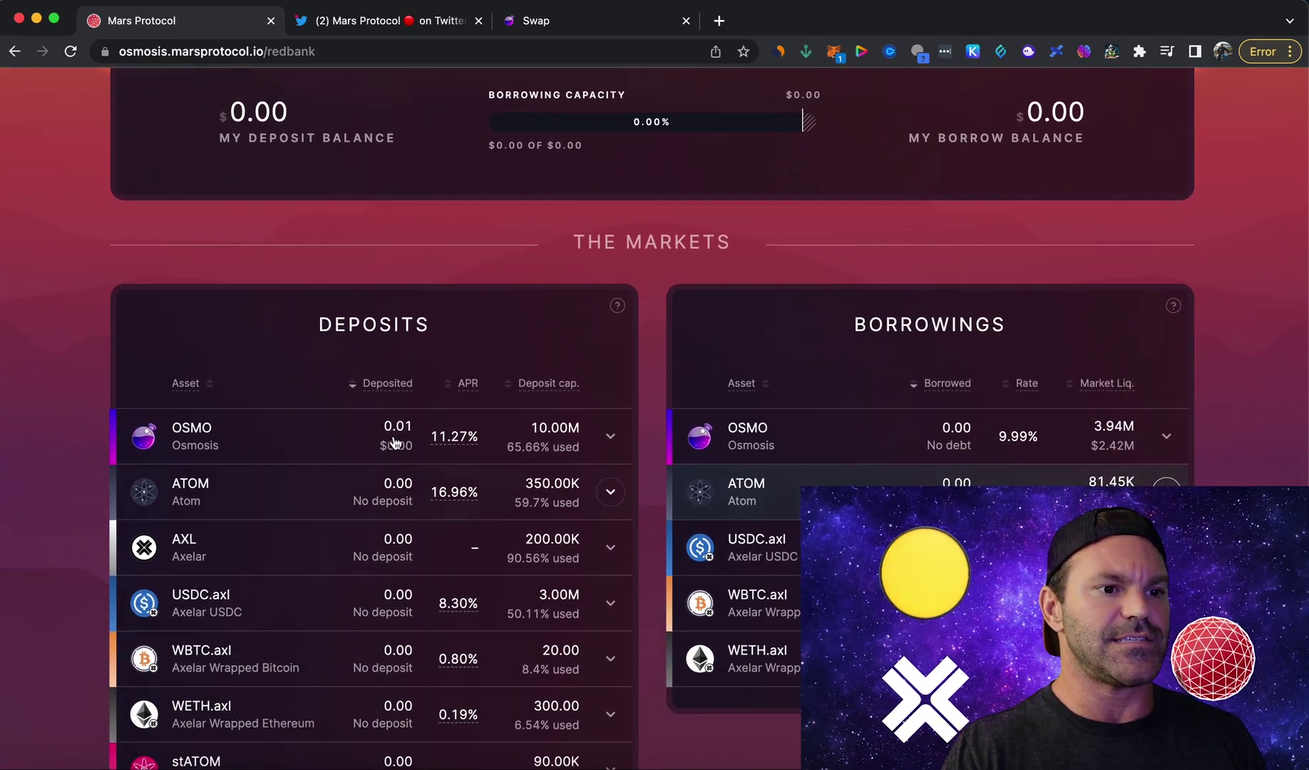
scroll(393, 443, down, 4)
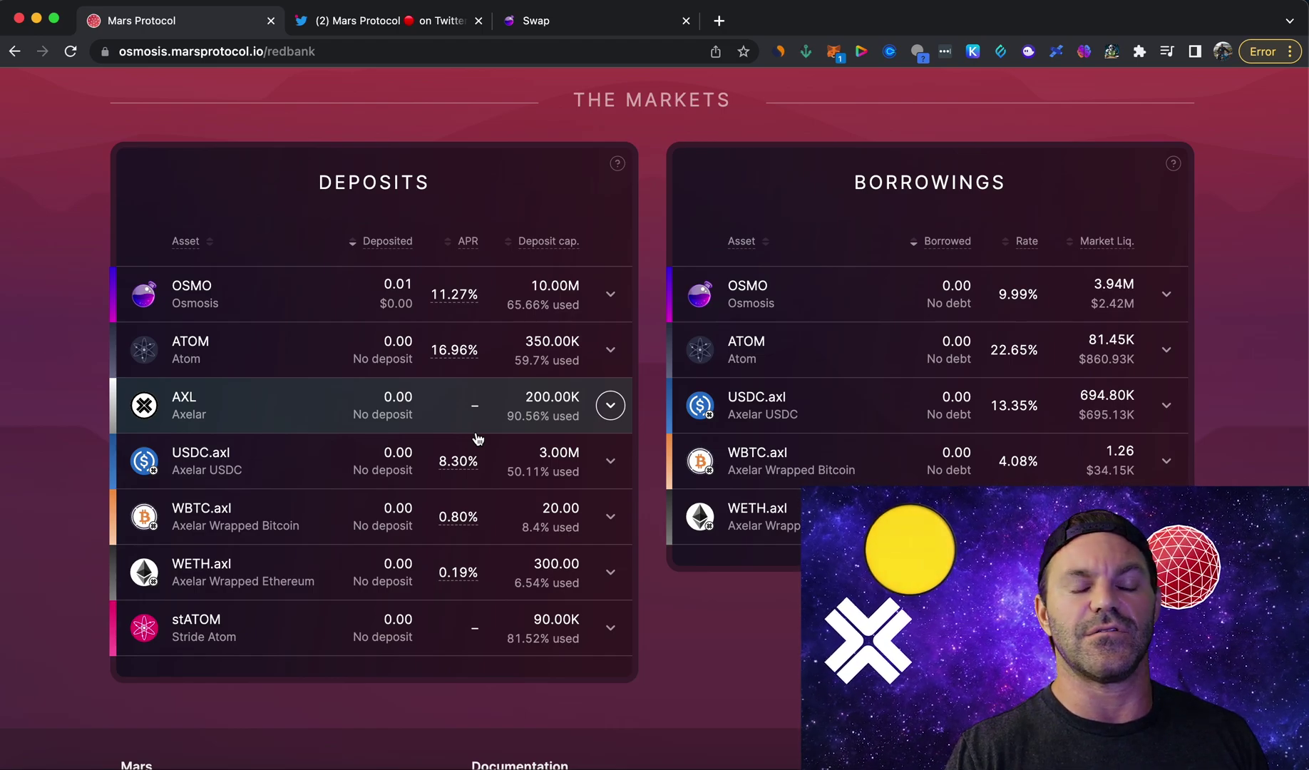
scroll(478, 460, up, 1)
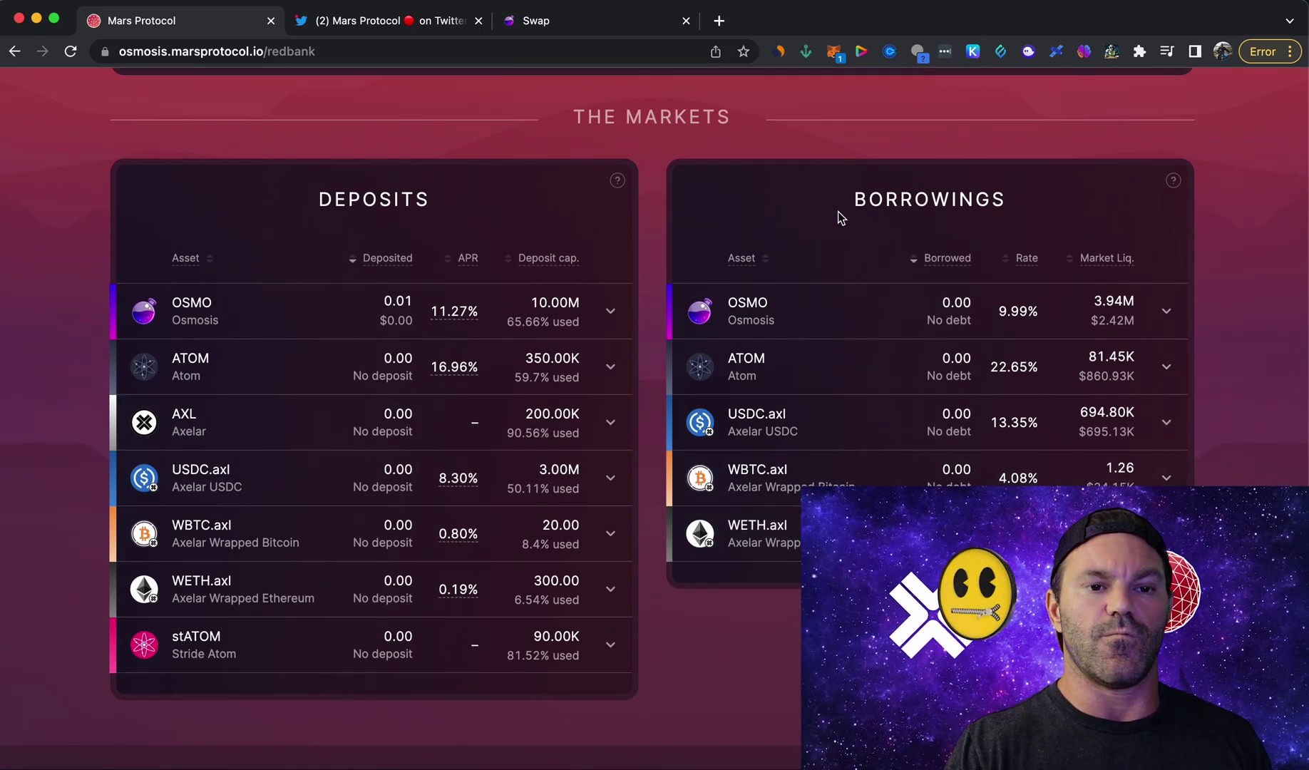
scroll(985, 449, up, 1)
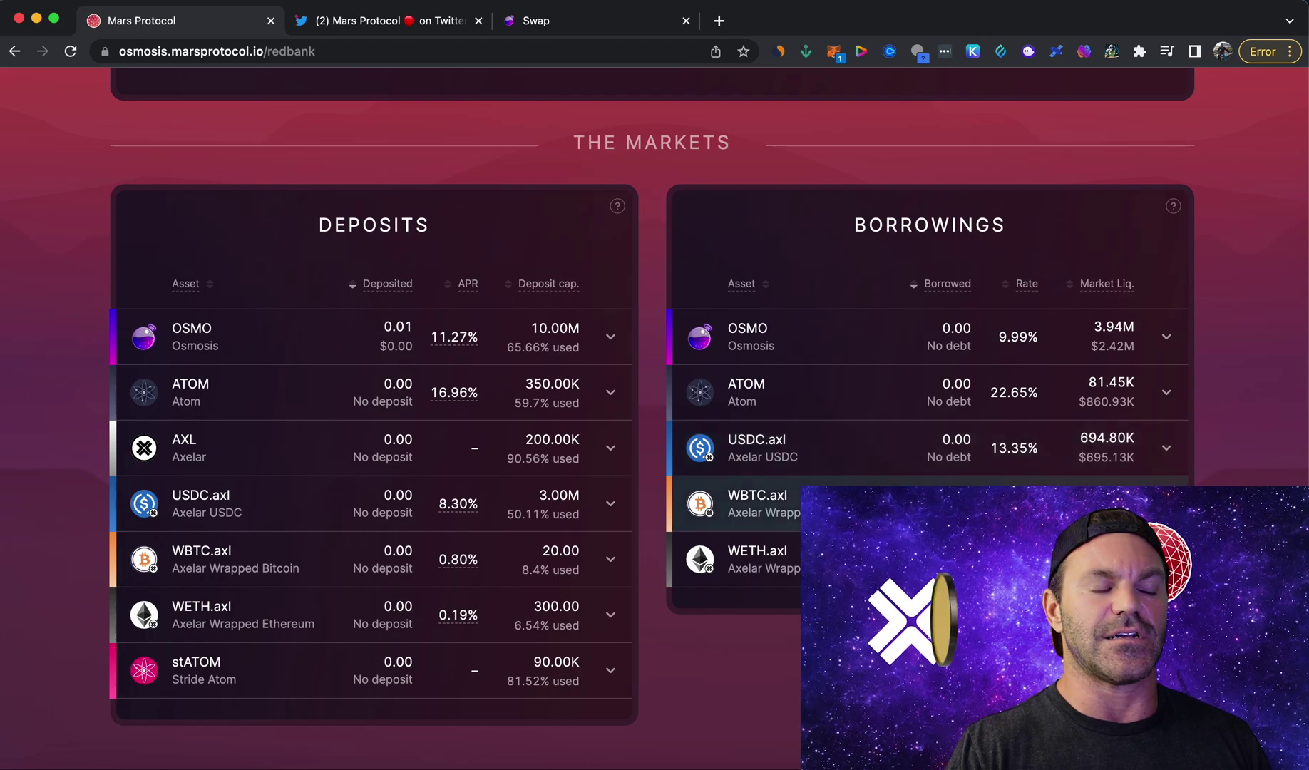
scroll(735, 471, up, 1)
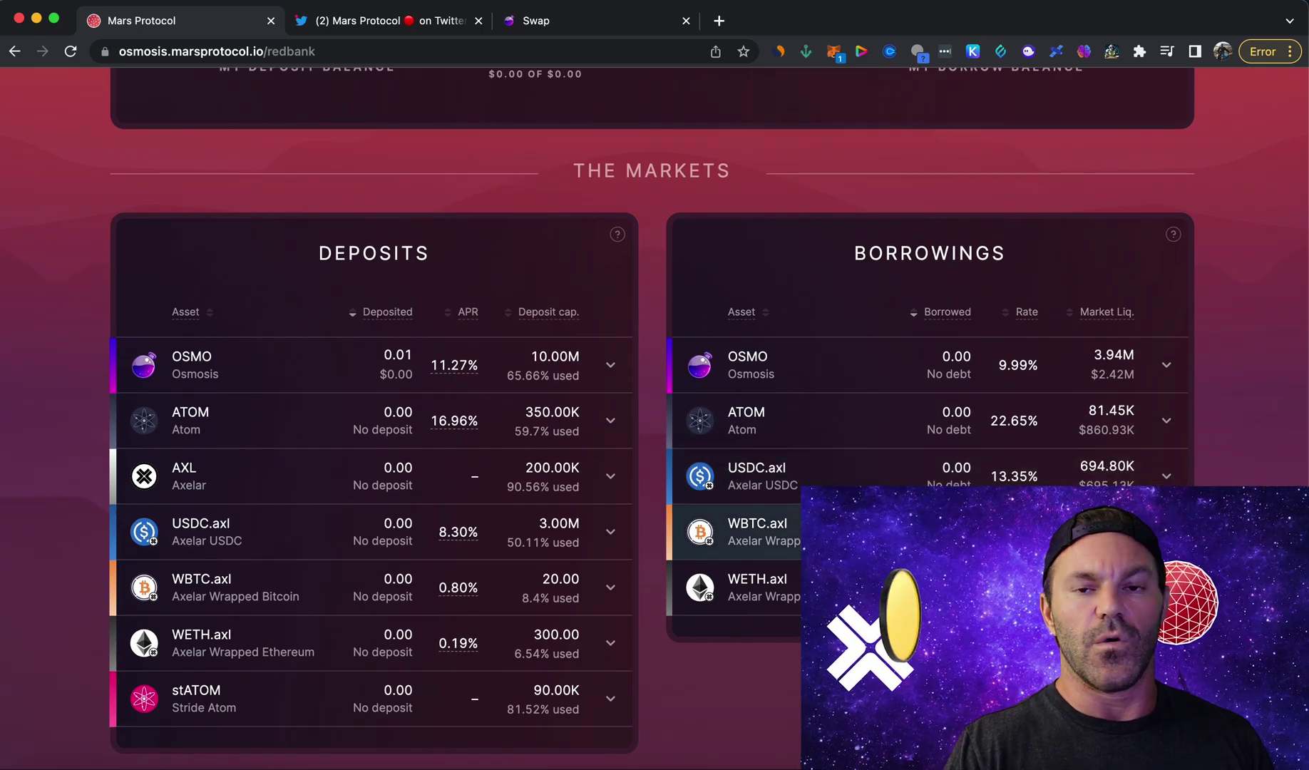
scroll(734, 492, down, 1)
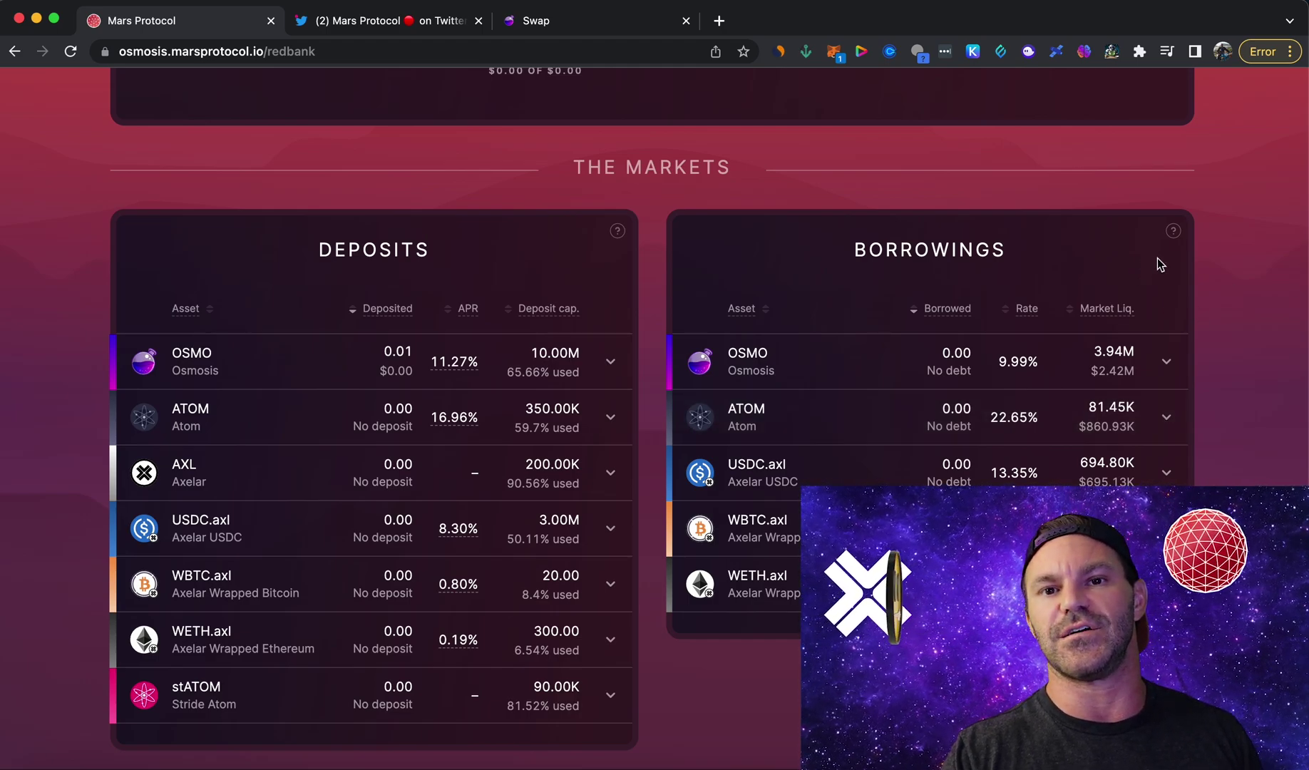
mouse_move(1177, 244)
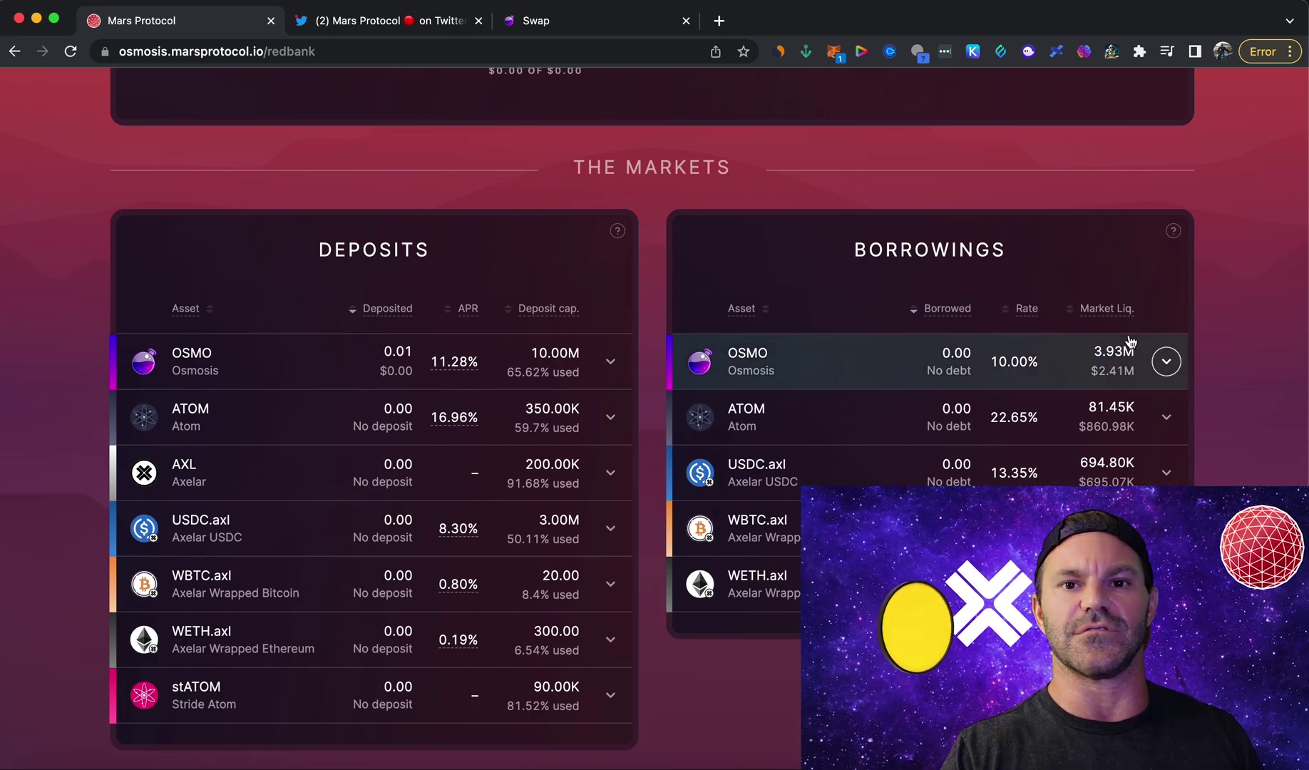
scroll(1127, 343, up, 1)
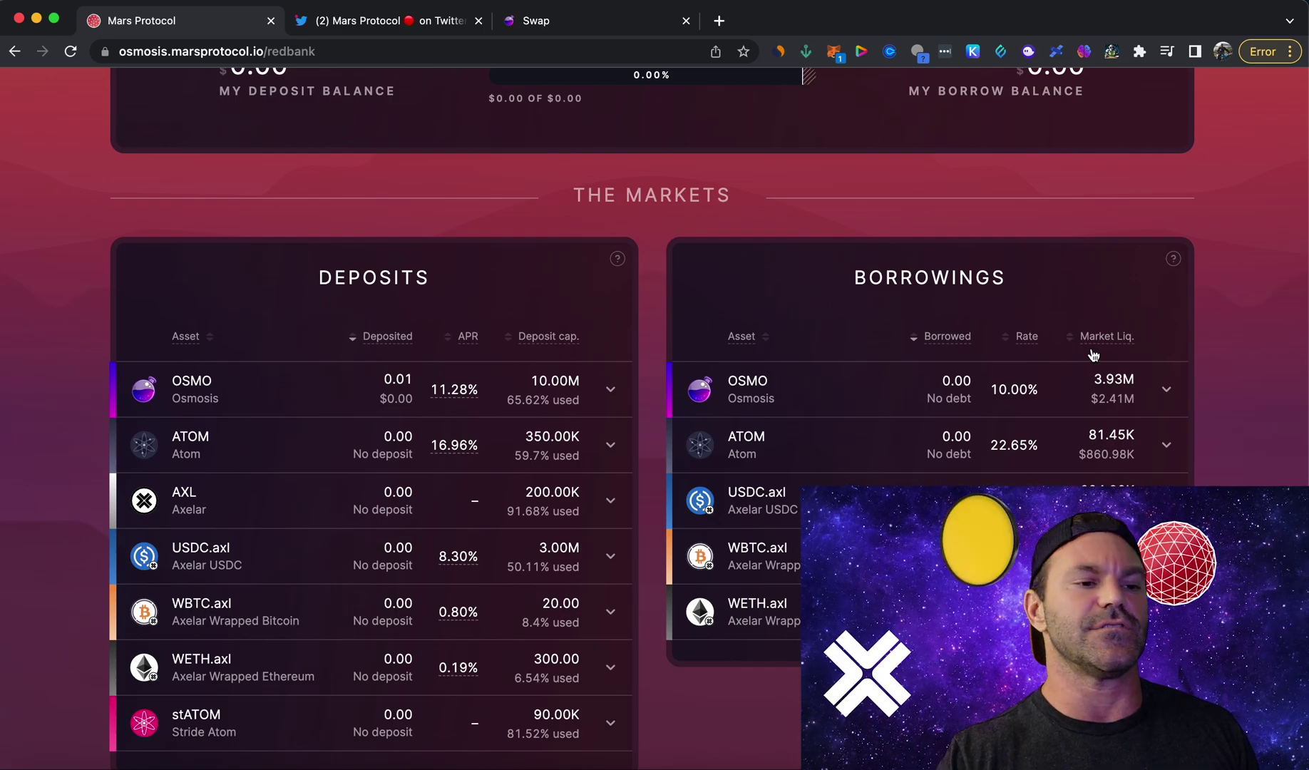
scroll(785, 428, up, 1)
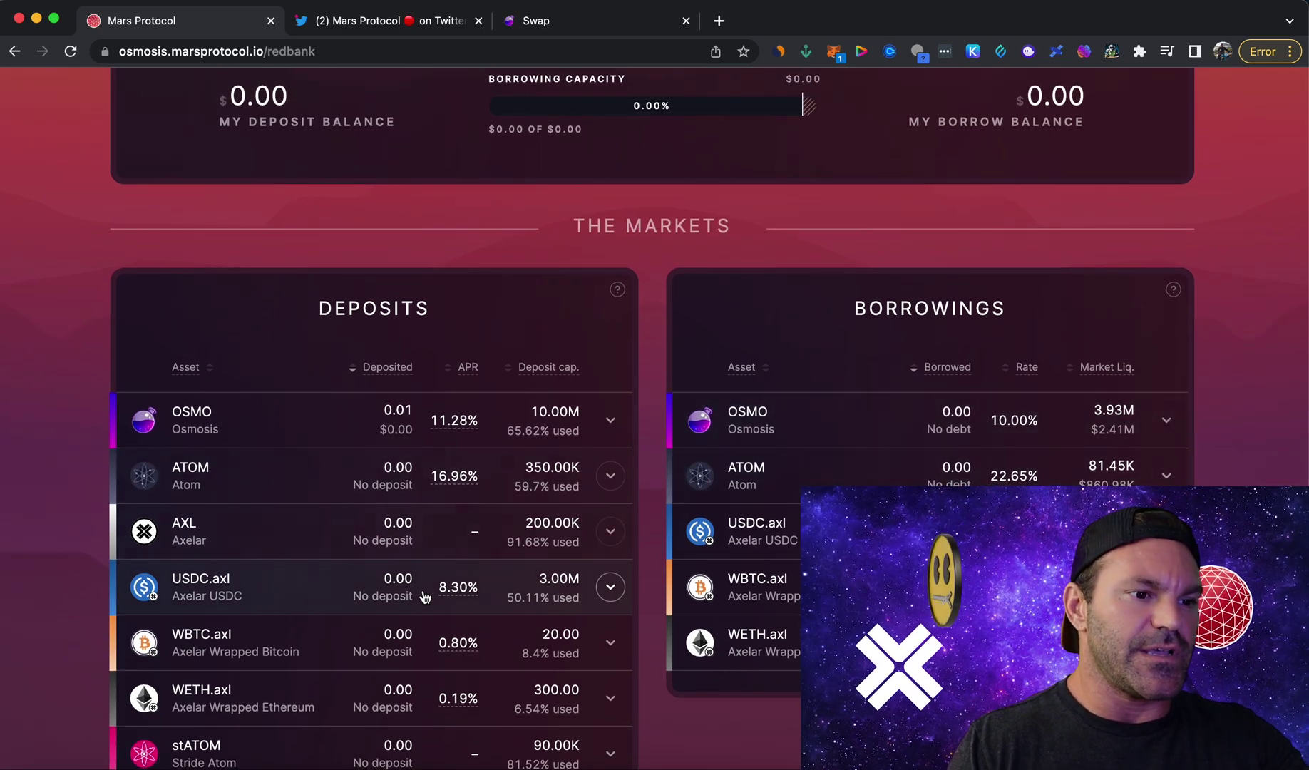
scroll(499, 514, down, 1)
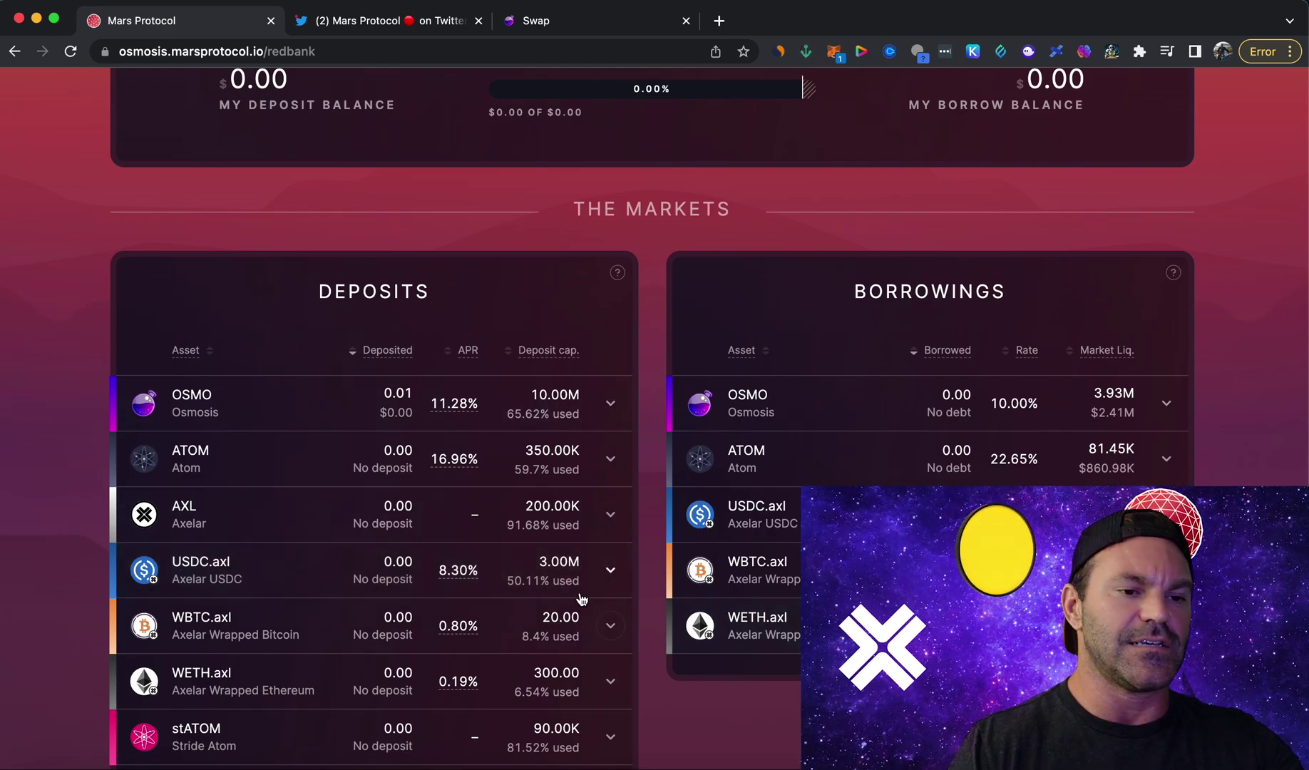
scroll(581, 599, down, 1)
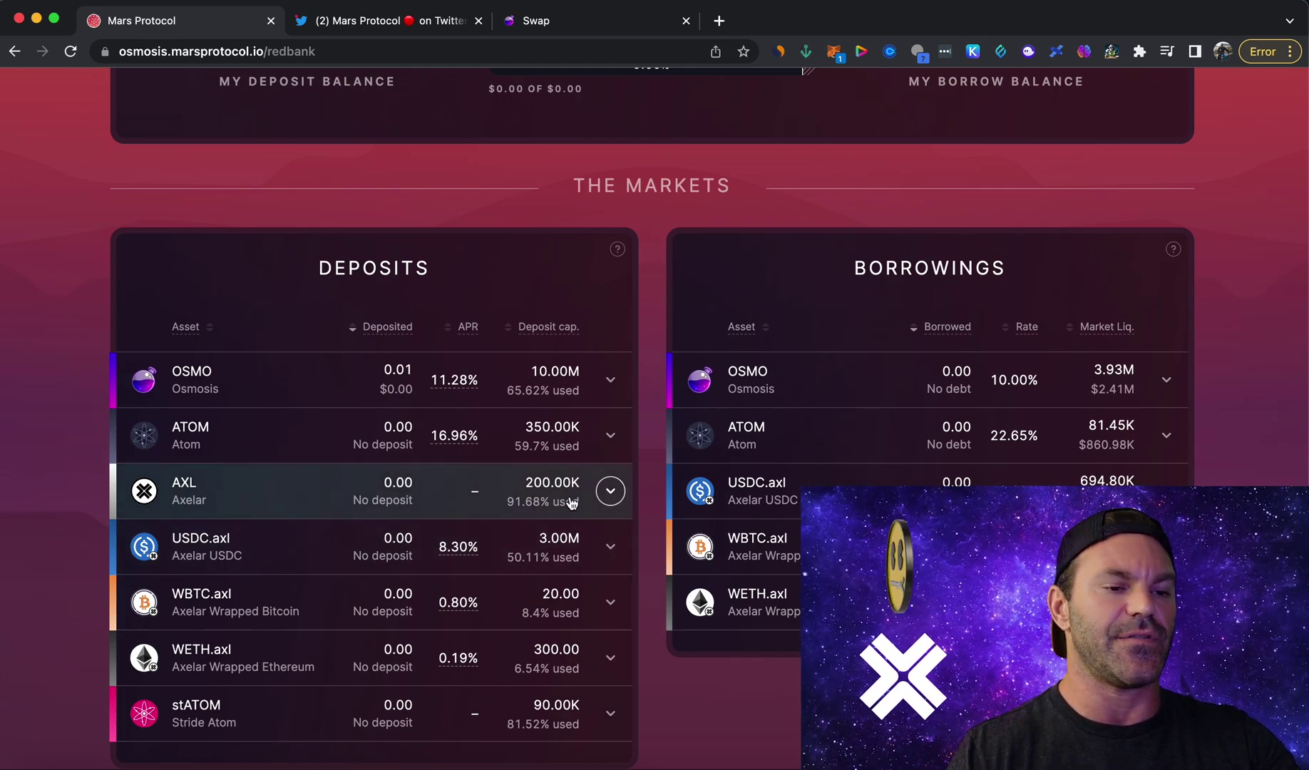
Step: Deposit the maximum 12.652233 AXL into the Red Bank and approve the transaction in the Keplr wallet
click(610, 492)
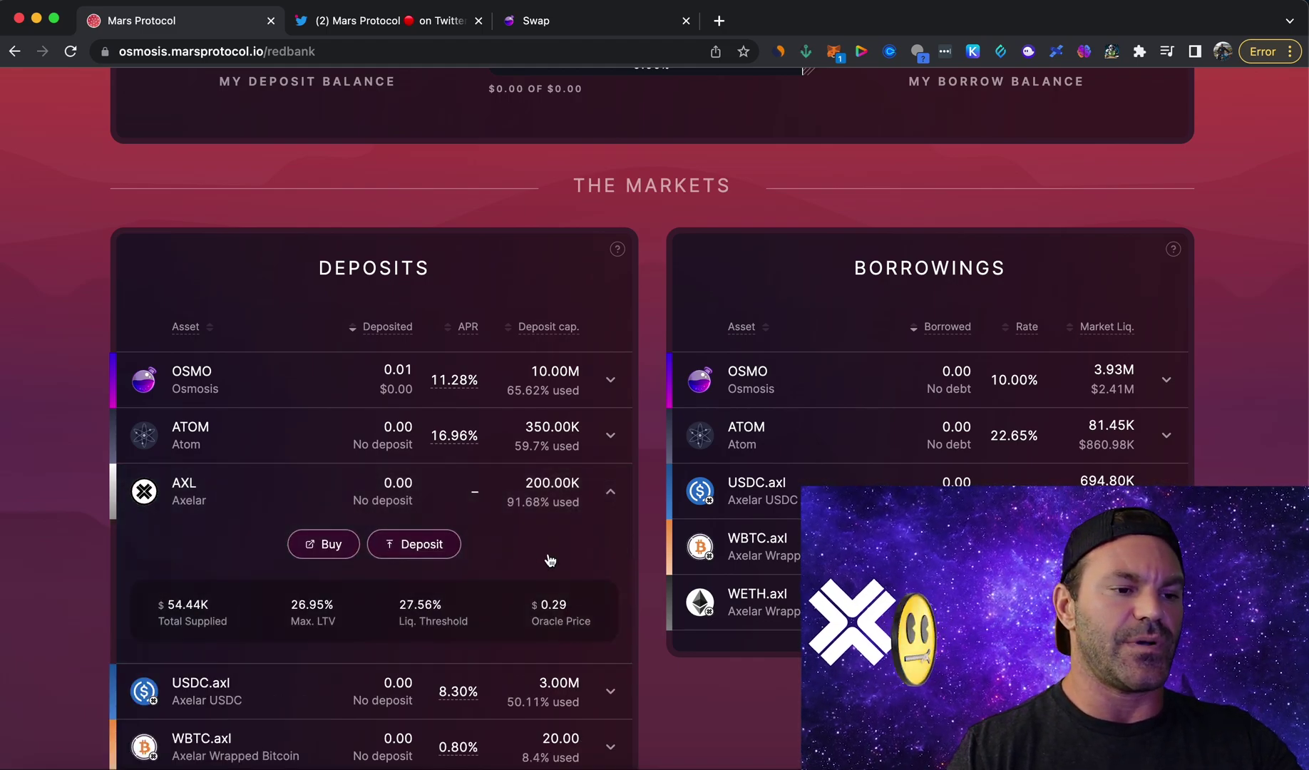
click(416, 545)
drag(396, 398, 1043, 404)
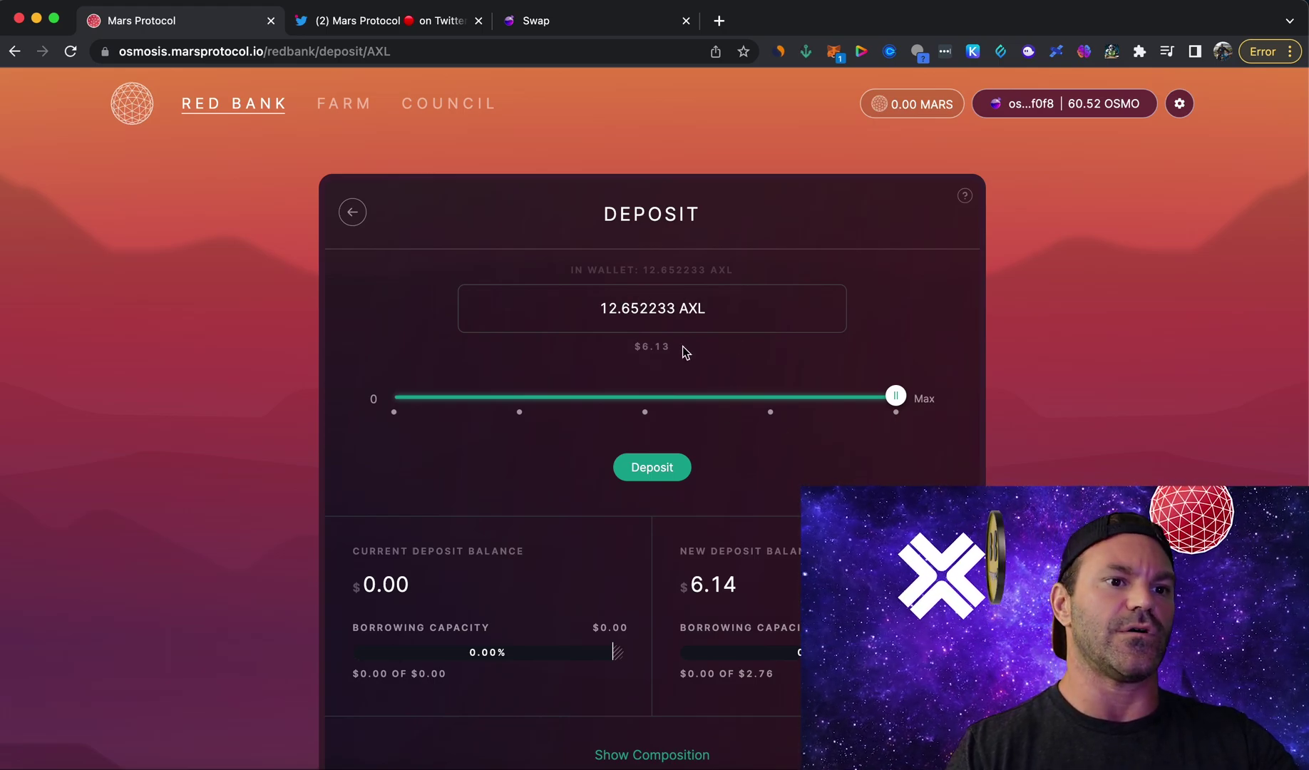
click(659, 471)
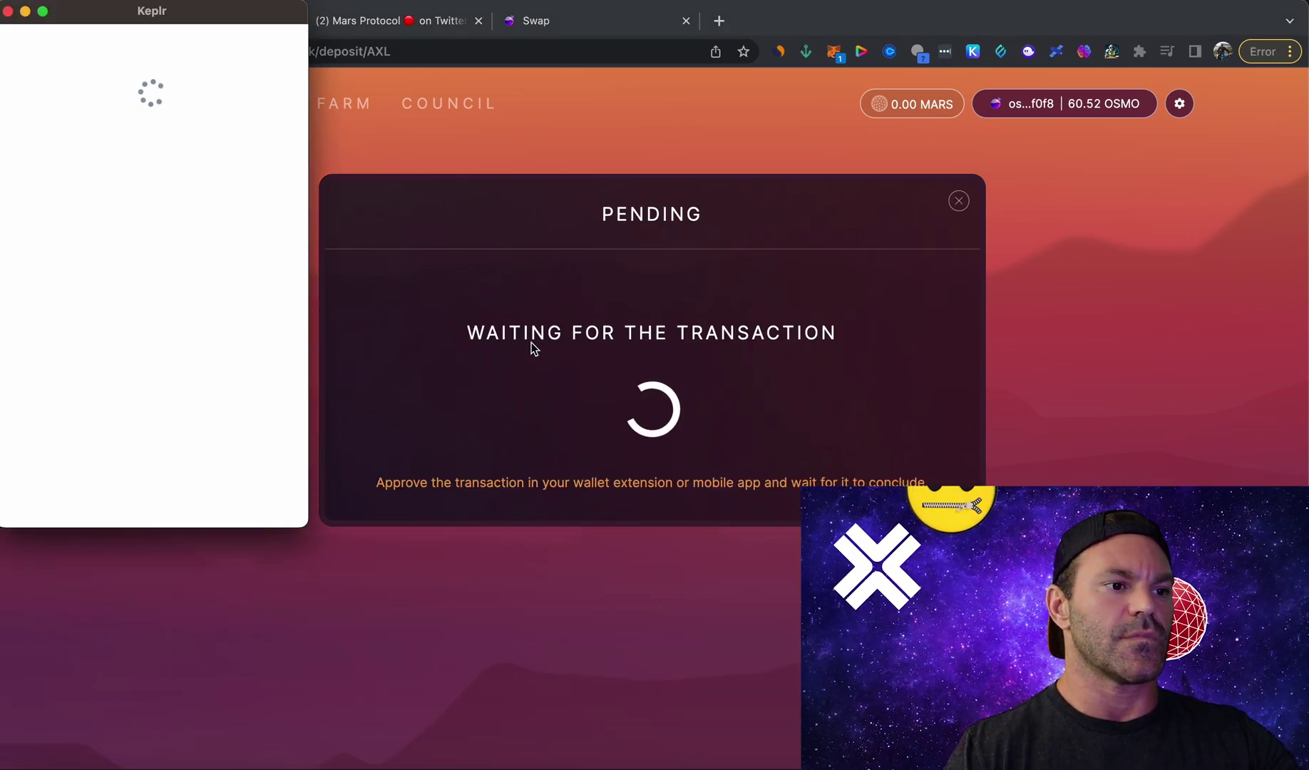
click(227, 498)
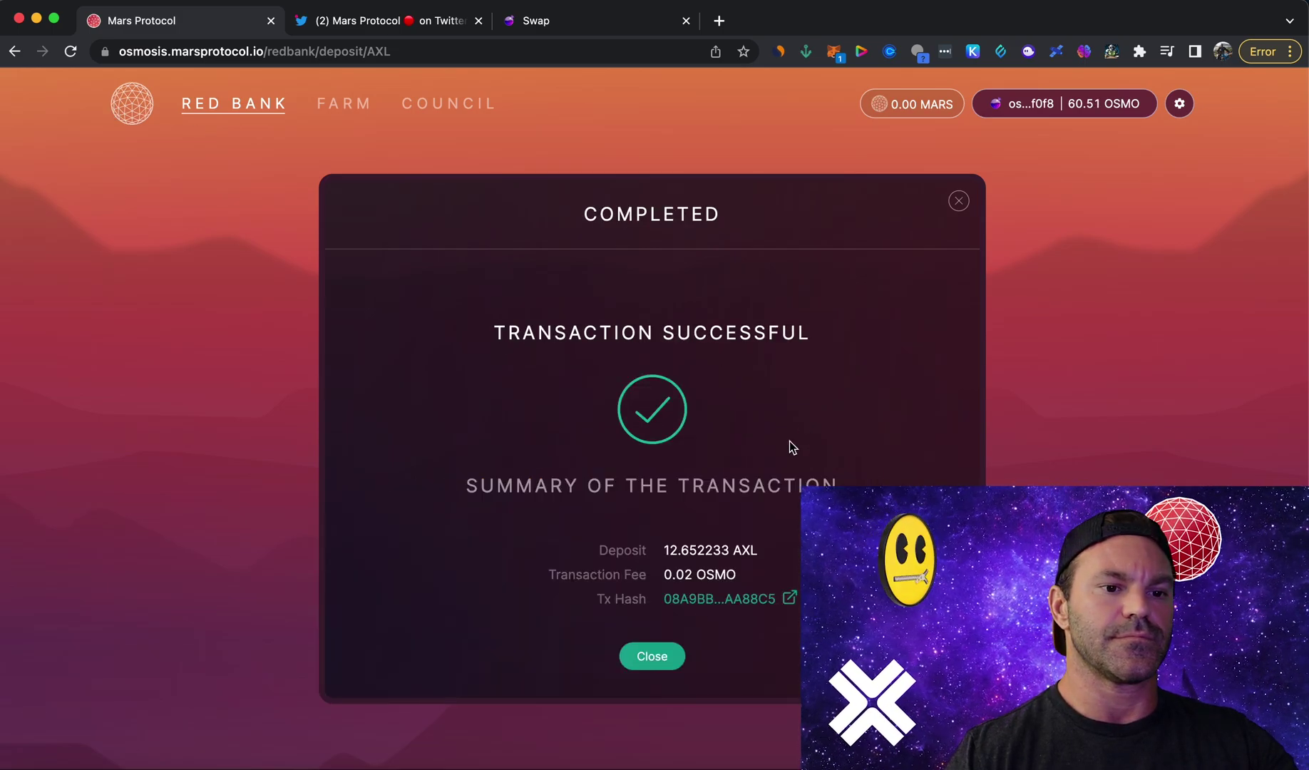
click(652, 656)
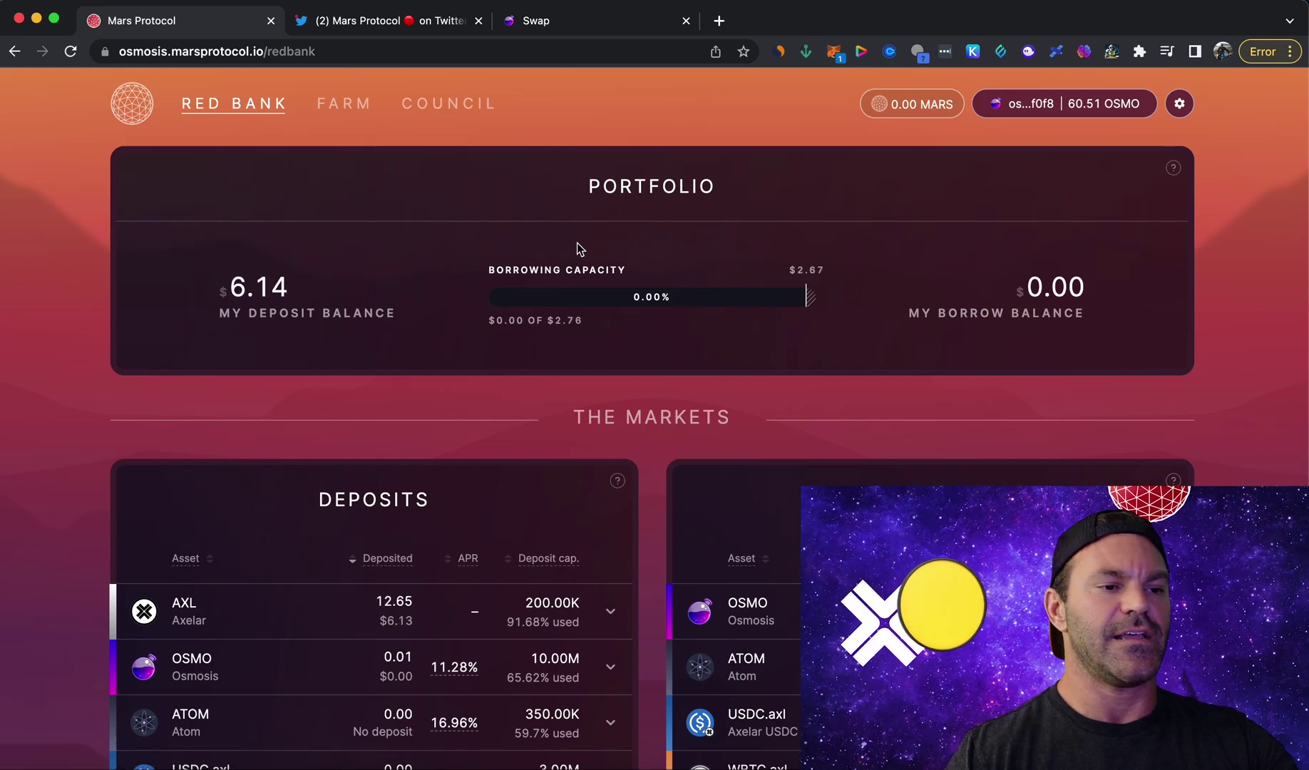
Step: Review the portfolio and the borrowing markets, and check the OSMO balance in the Keplr wallet
scroll(460, 368, down, 1)
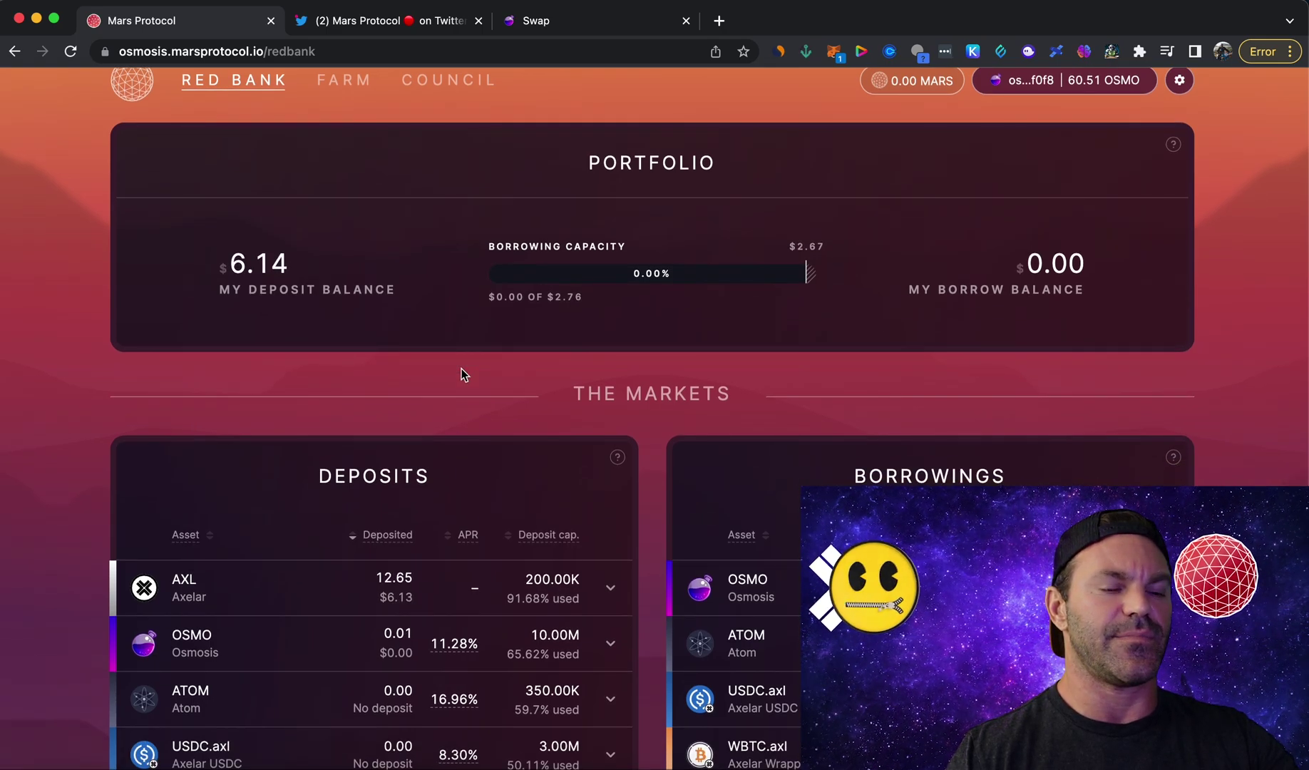
scroll(460, 368, down, 1)
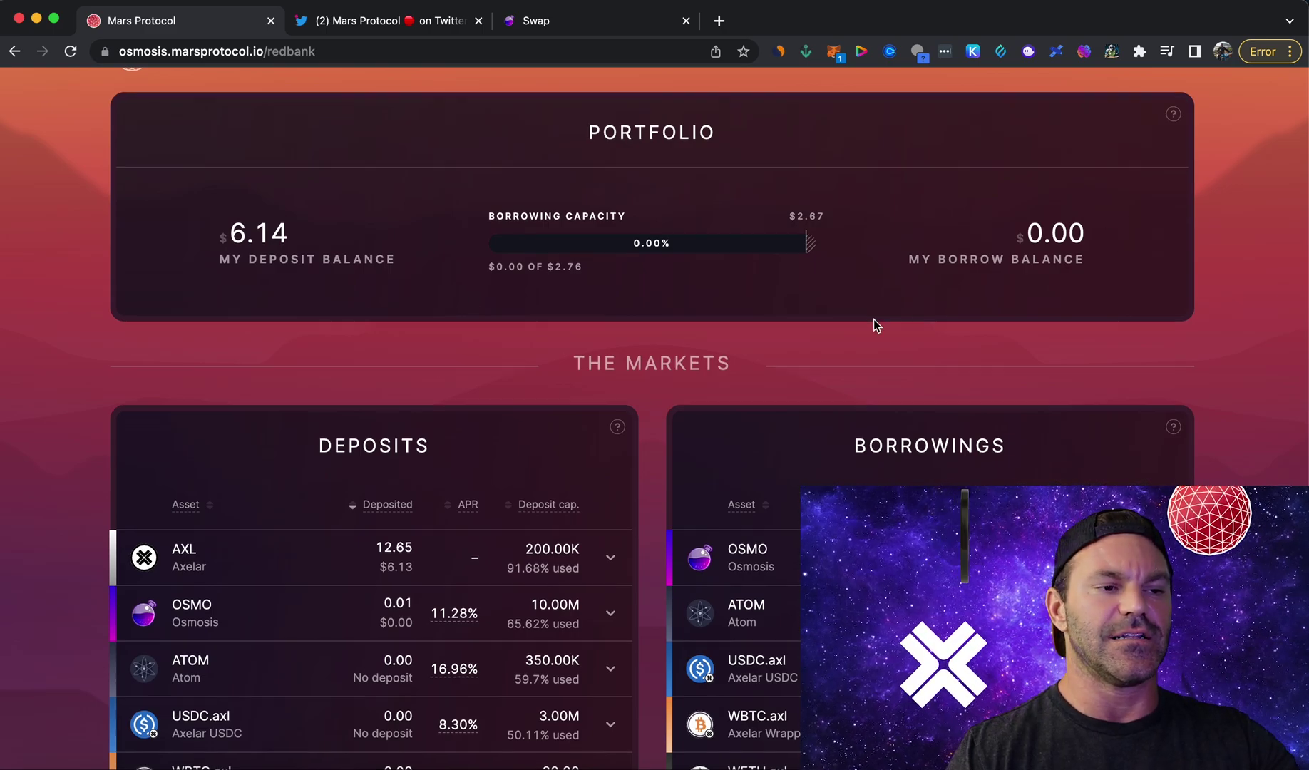
scroll(998, 328, down, 1)
scroll(1177, 377, down, 7)
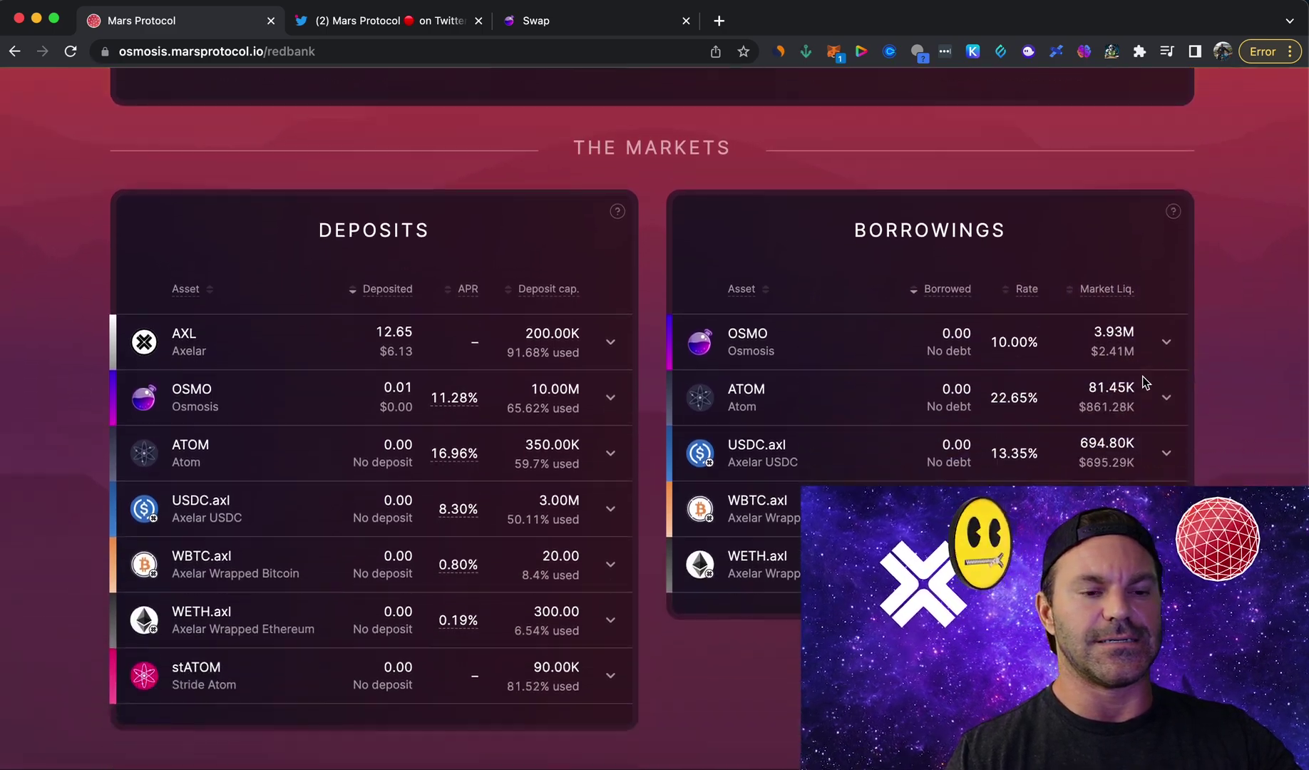
scroll(1141, 384, up, 1)
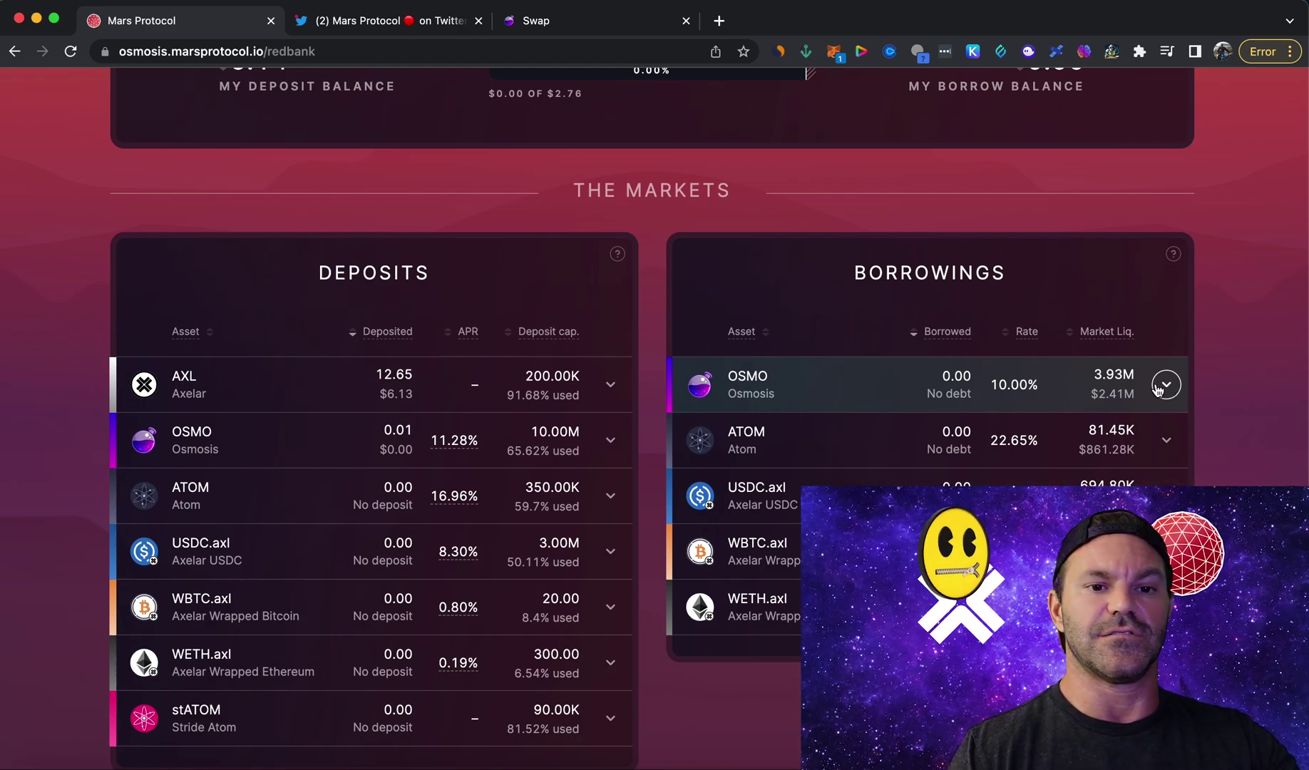
click(974, 52)
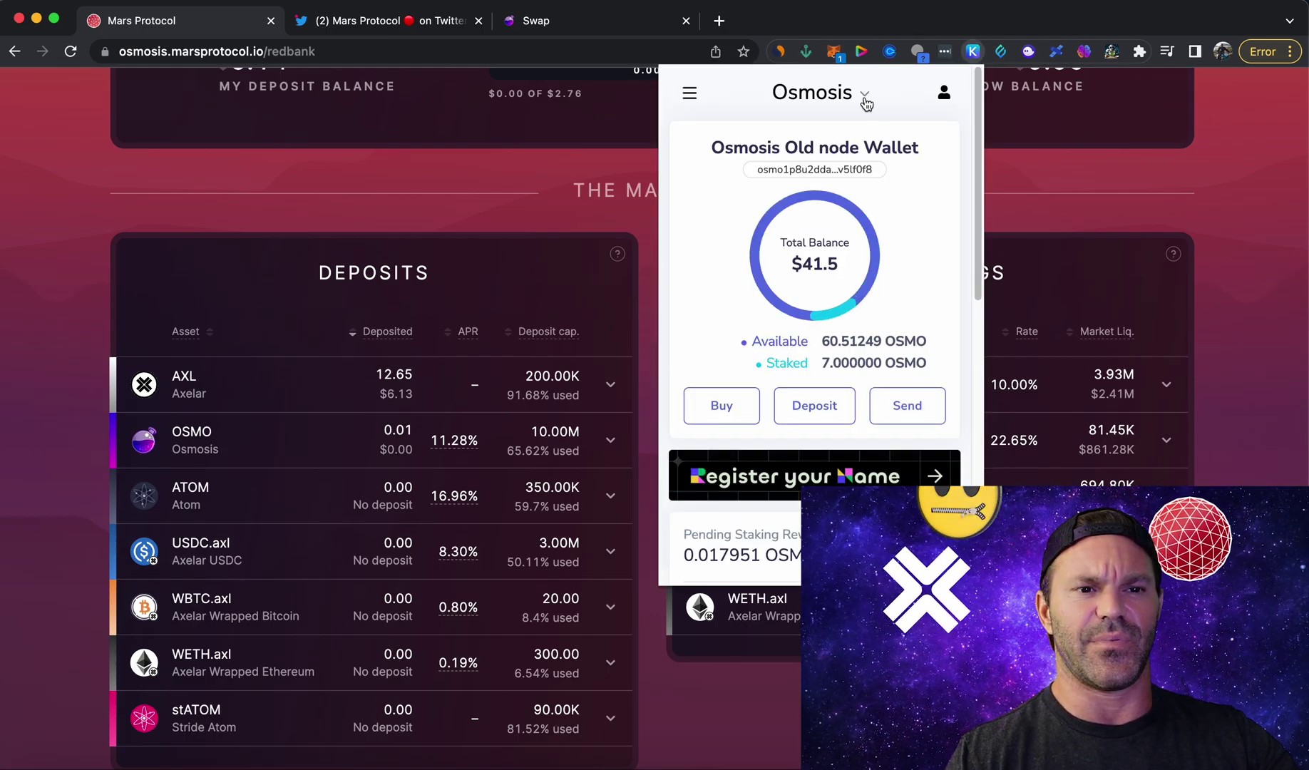
scroll(869, 370, down, 3)
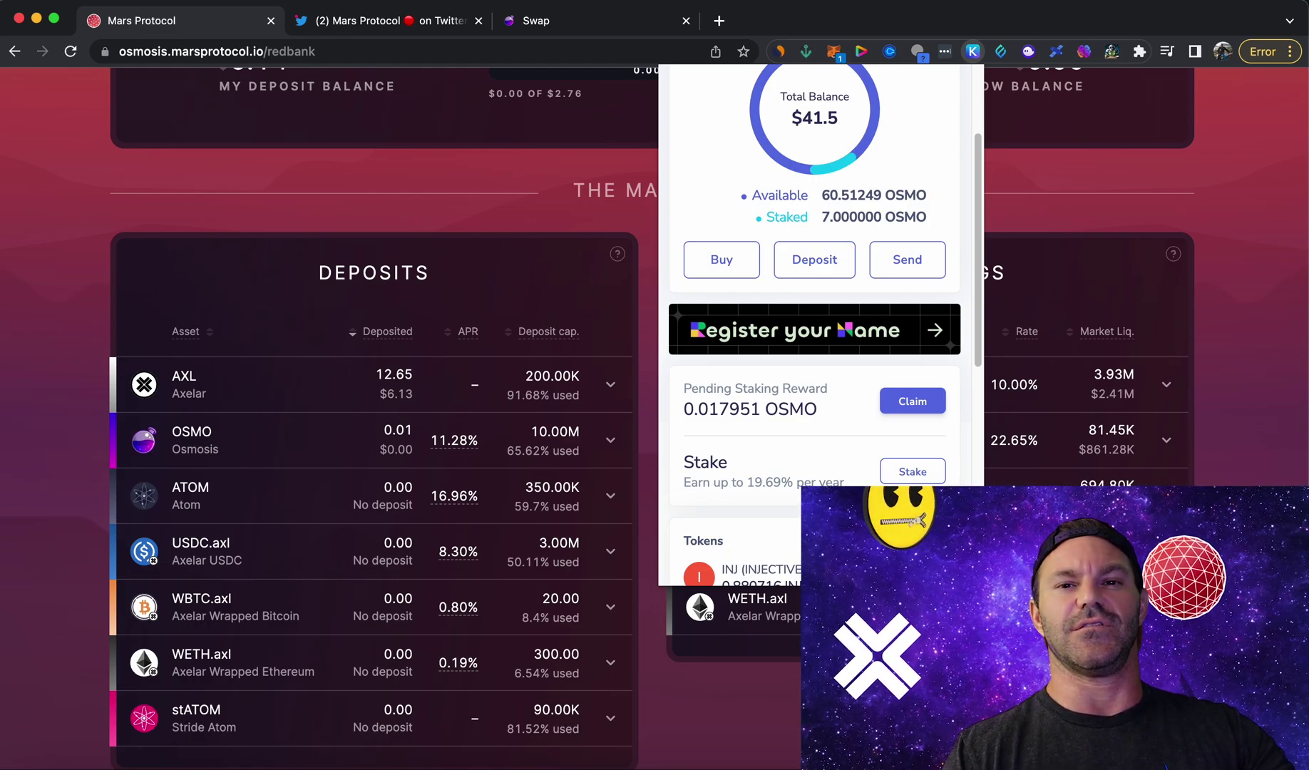
click(1043, 227)
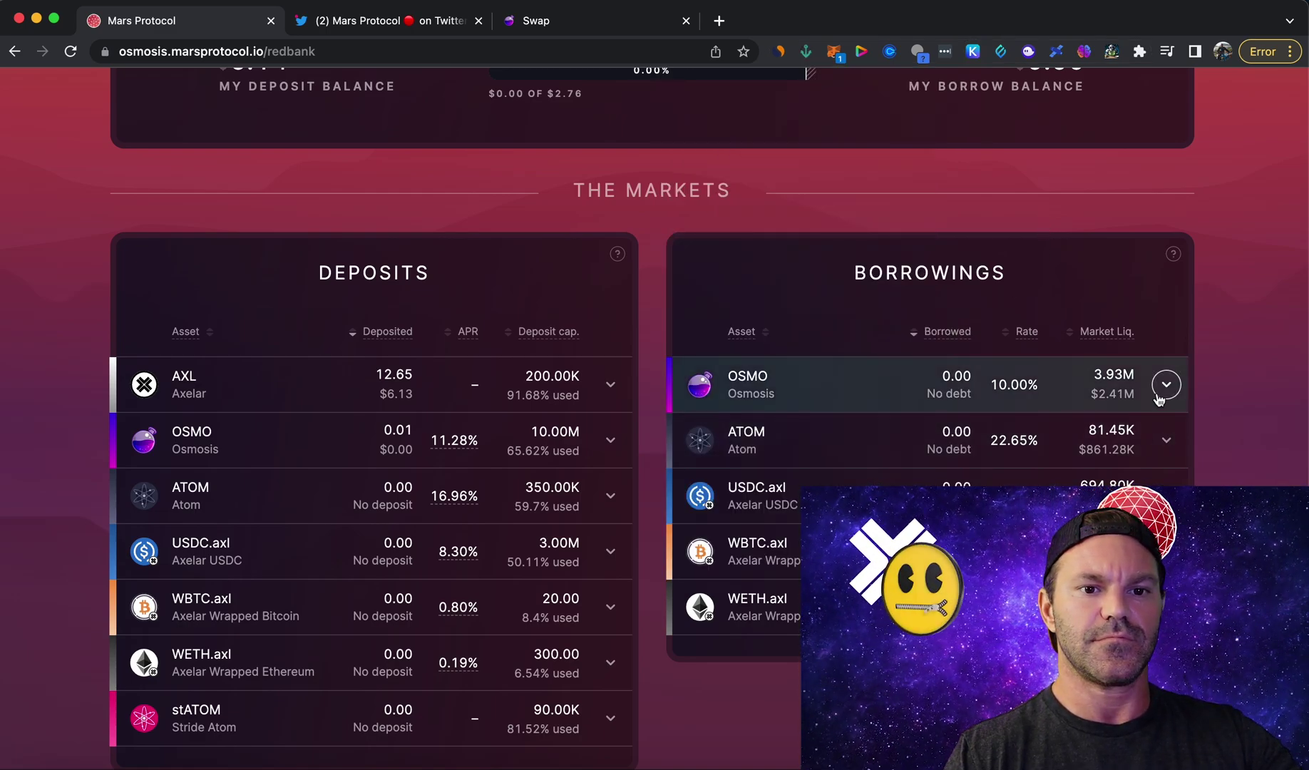
Step: Borrow 2.830845 OSMO from the Red Bank and approve the transaction in the Keplr wallet
click(914, 376)
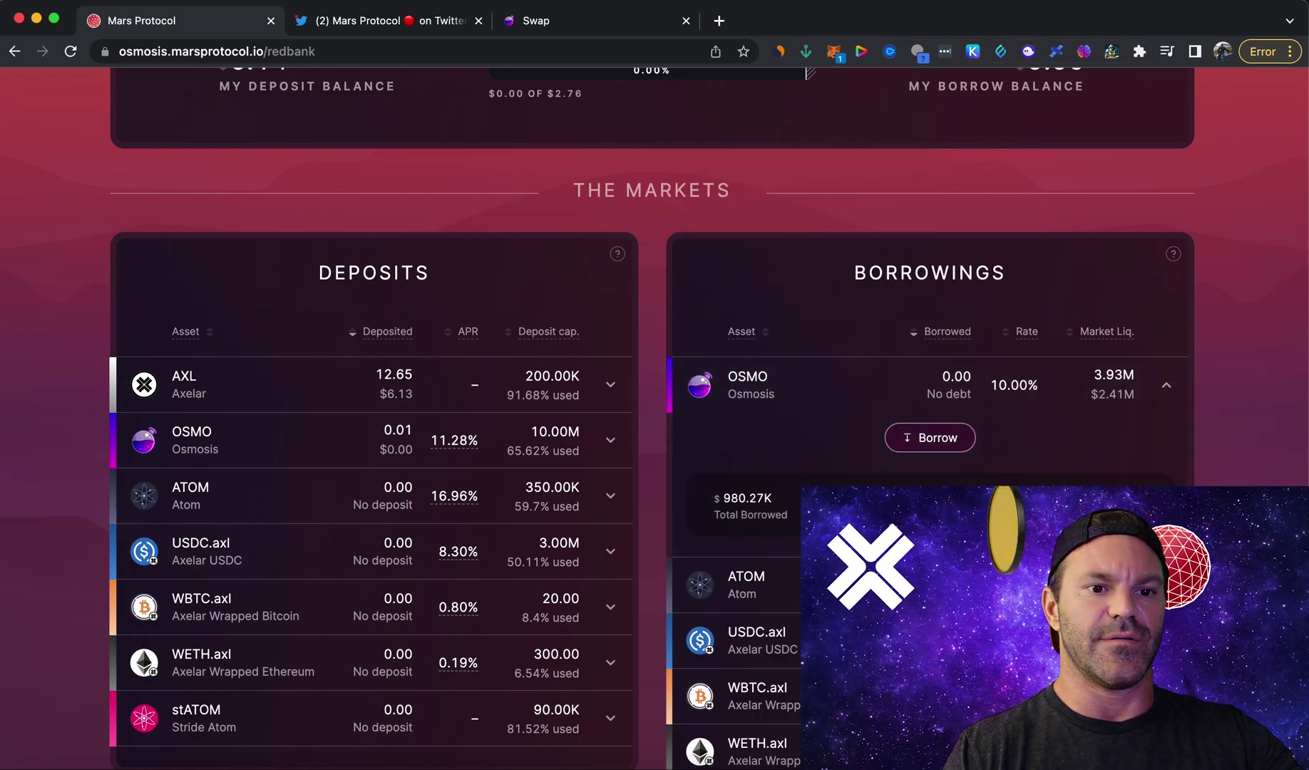
click(934, 438)
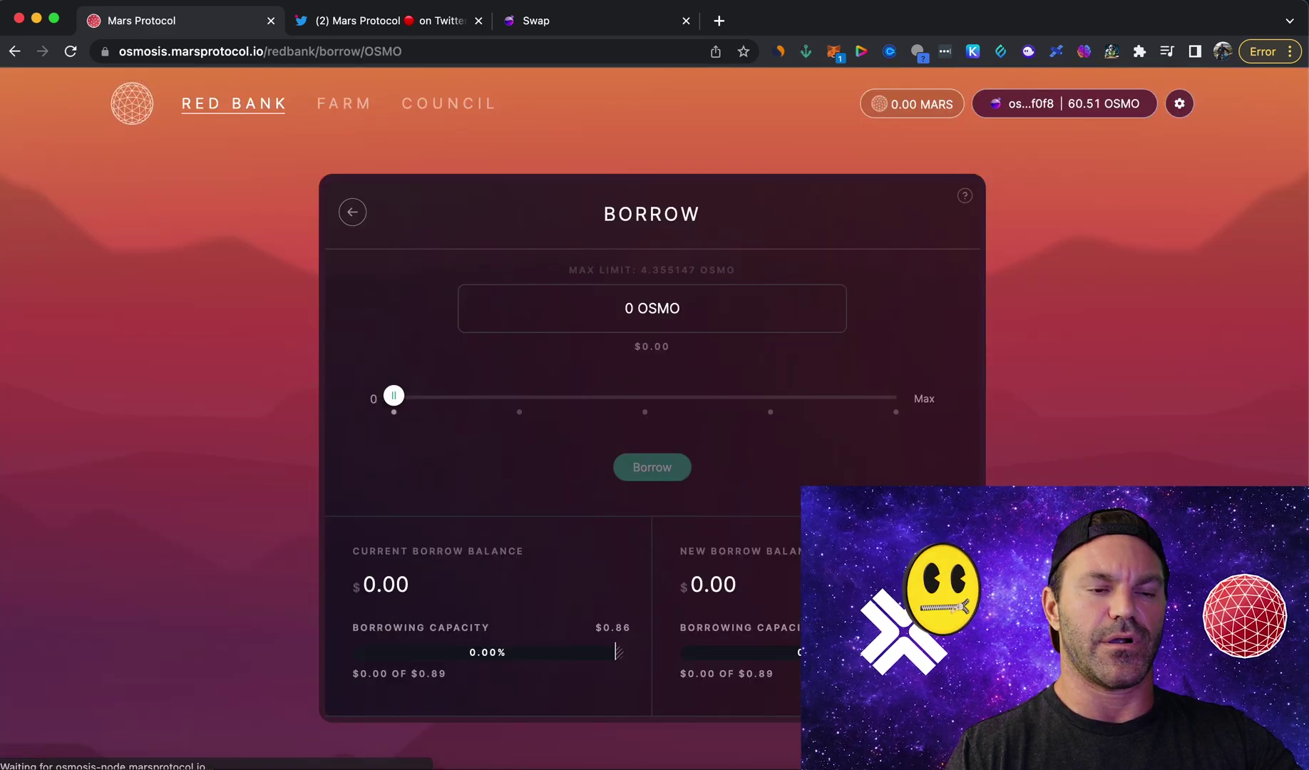
drag(417, 398, 922, 401)
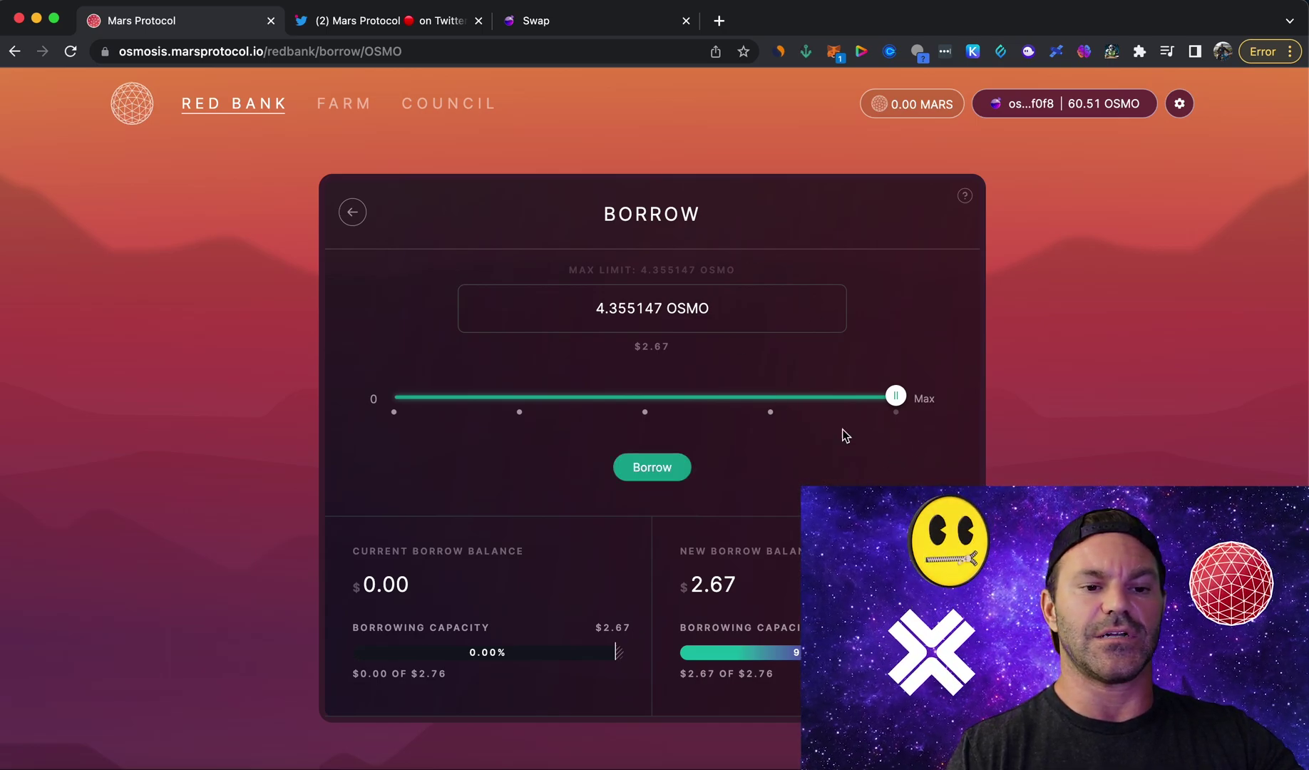
mouse_move(791, 653)
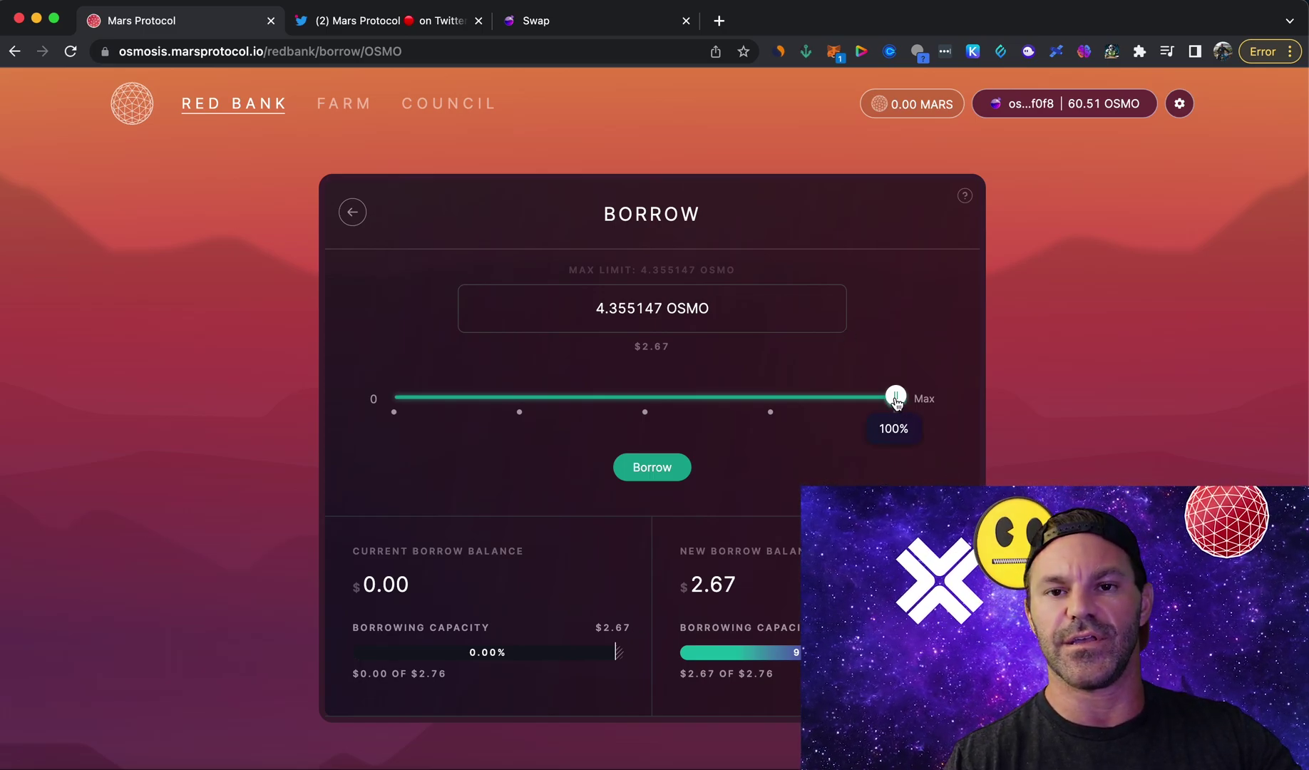
drag(896, 399, 745, 399)
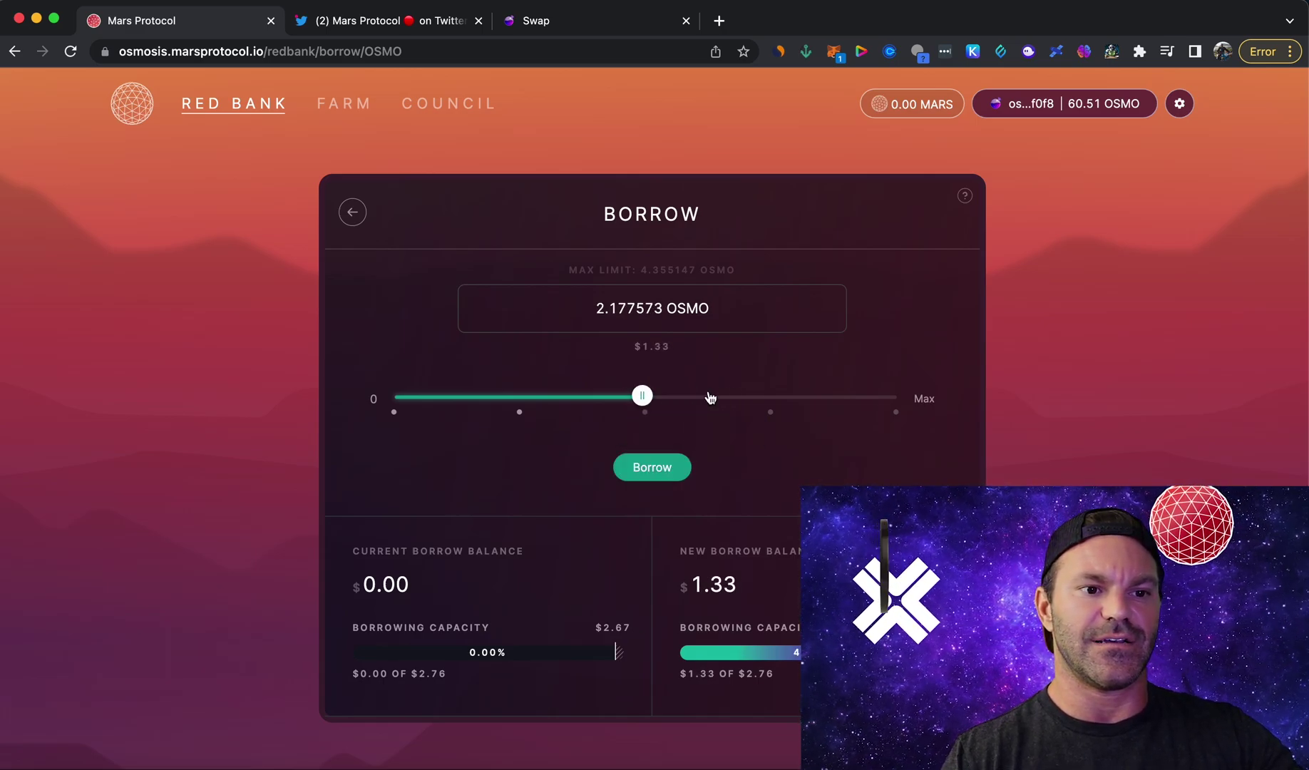
drag(648, 397, 721, 401)
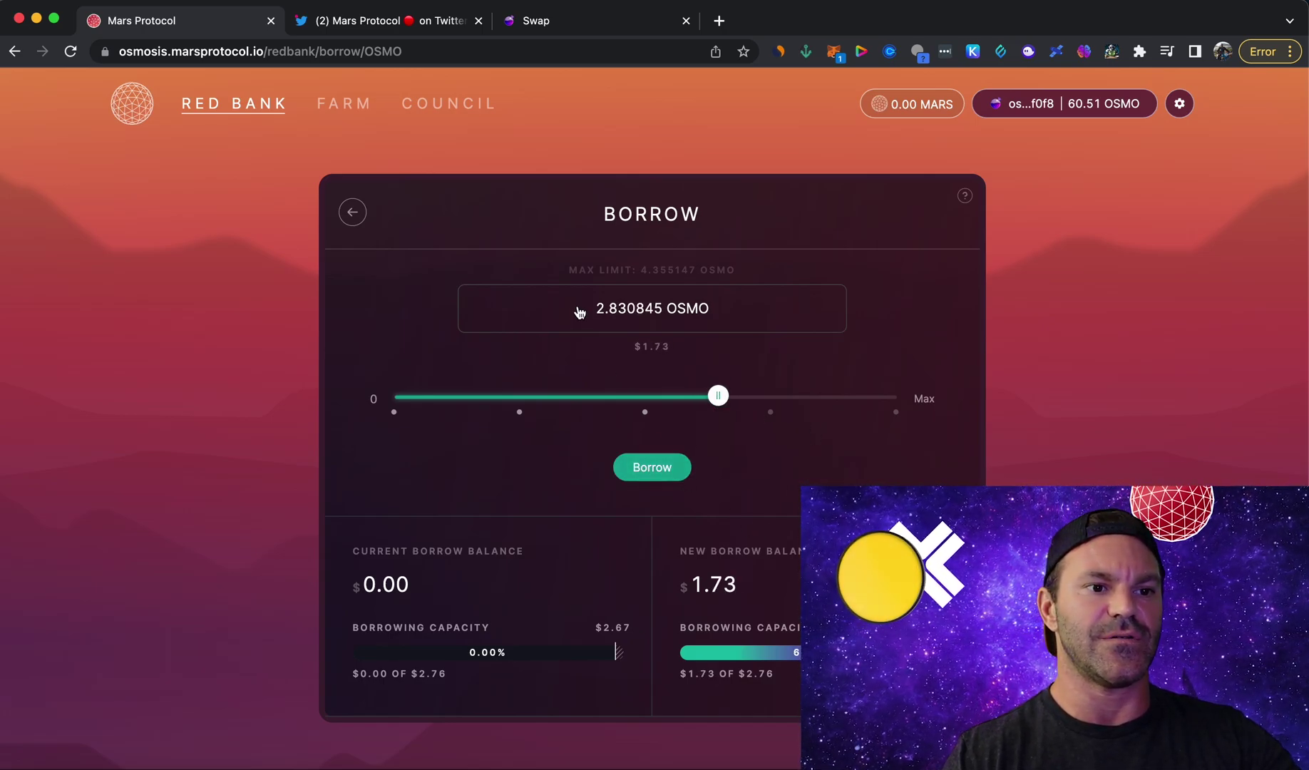
click(653, 469)
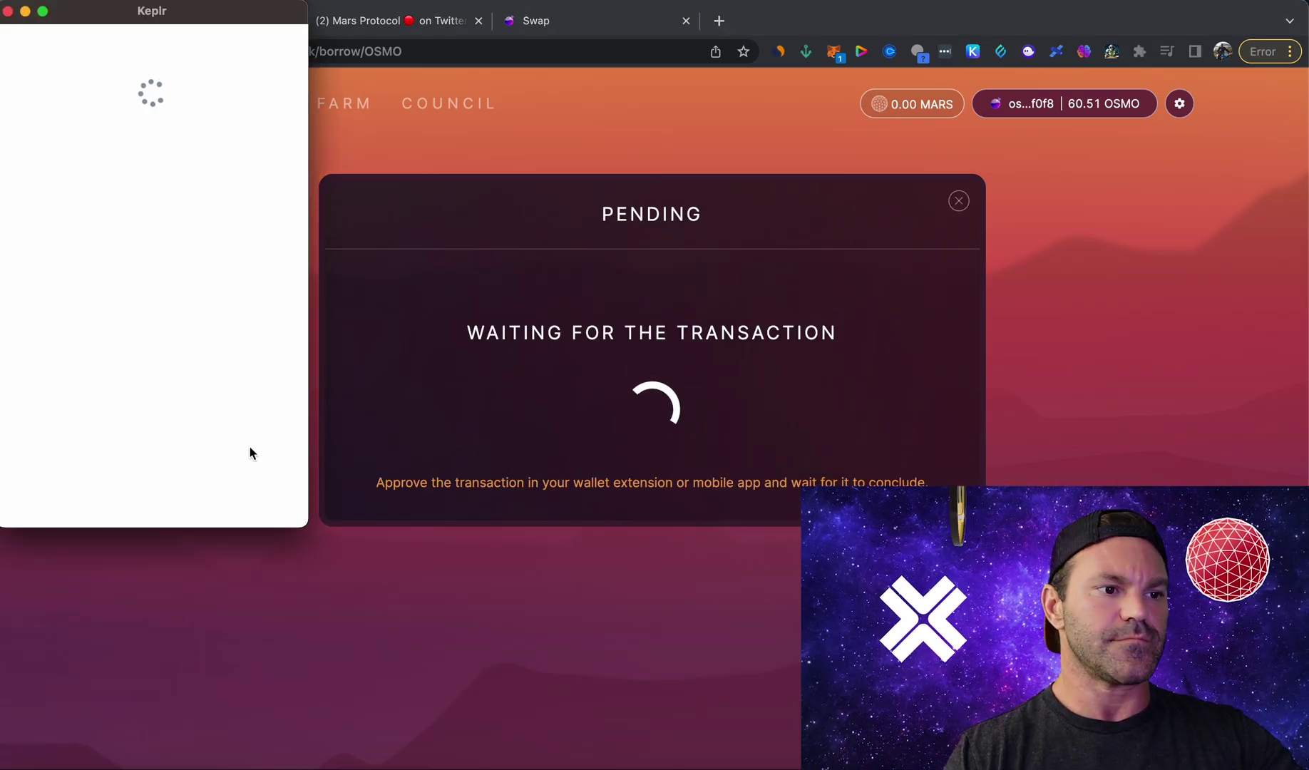
click(228, 500)
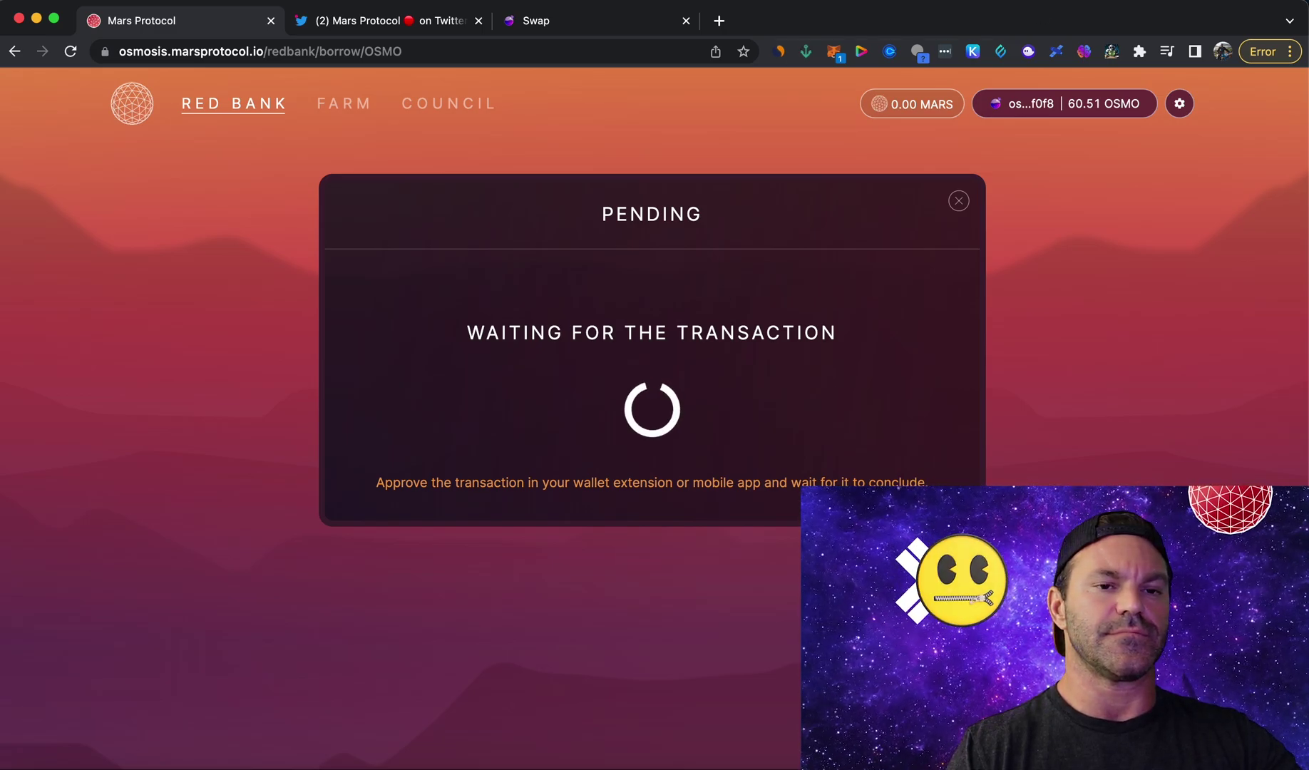
Step: Check the OSMO balance in the Keplr wallet and open the borrow transaction's details in the Mintscan explorer
click(973, 51)
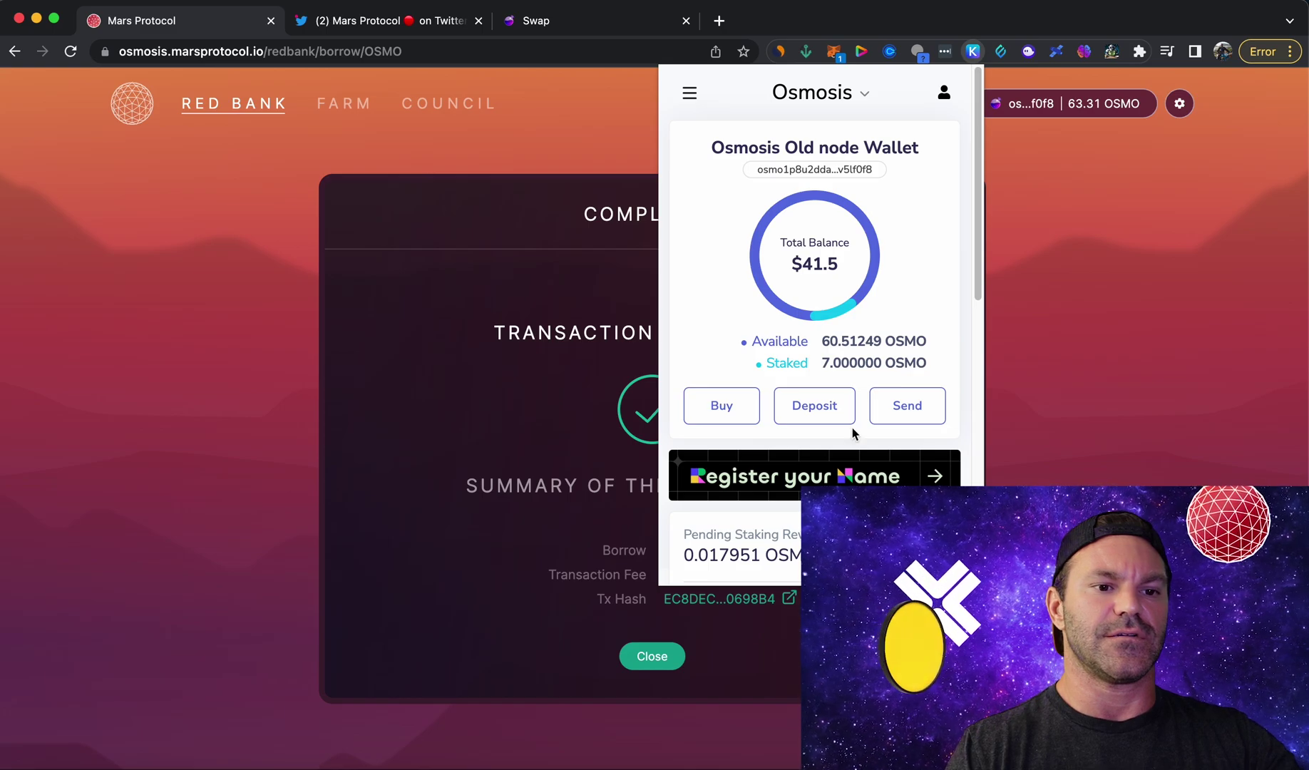
click(702, 666)
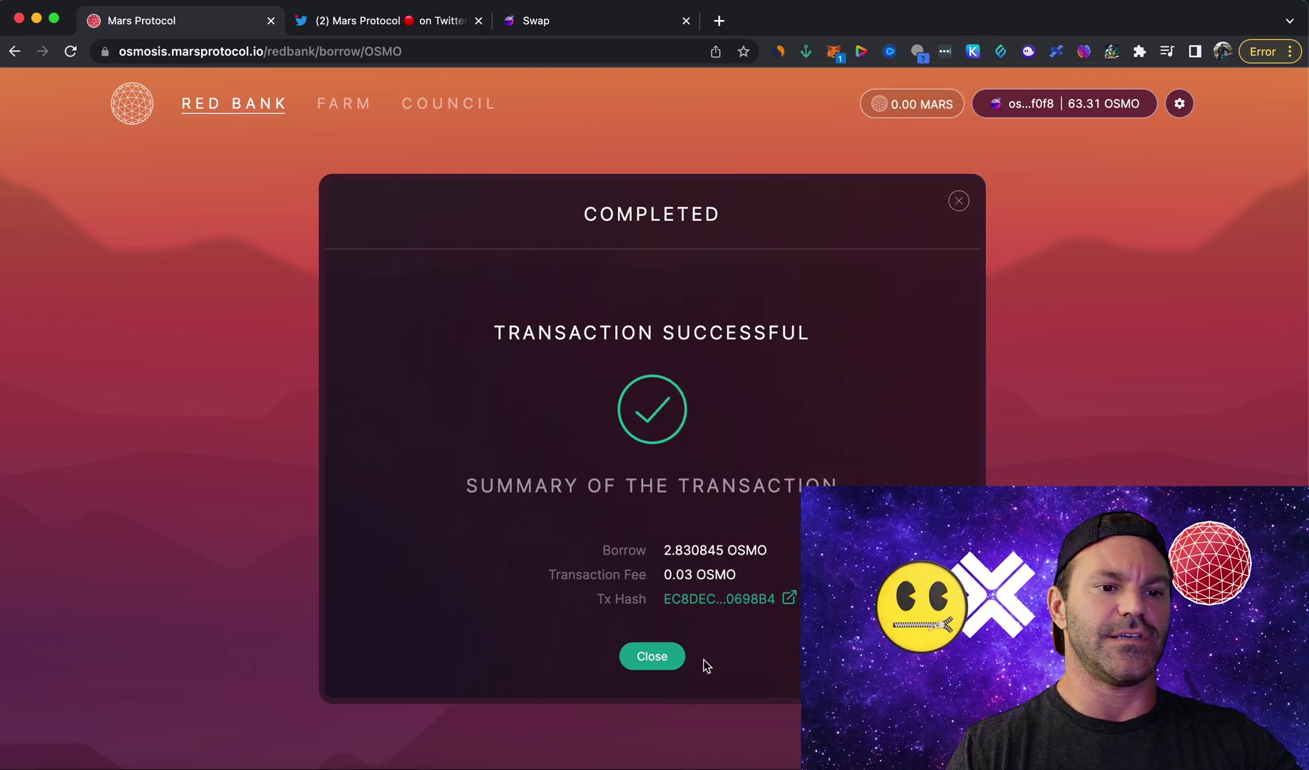
click(719, 601)
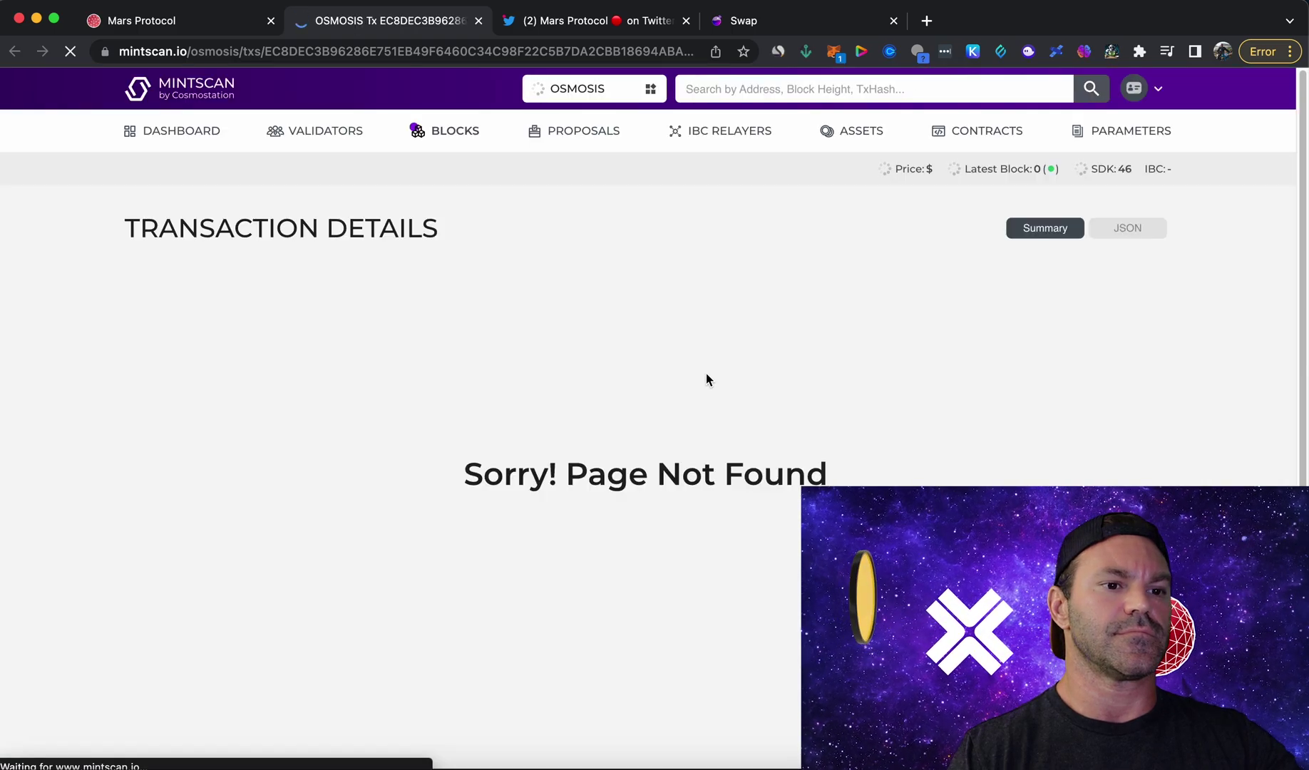
Step: Return to the Mars Protocol page, check the OSMO balance in the Keplr wallet, and close the completed borrow summary
click(386, 48)
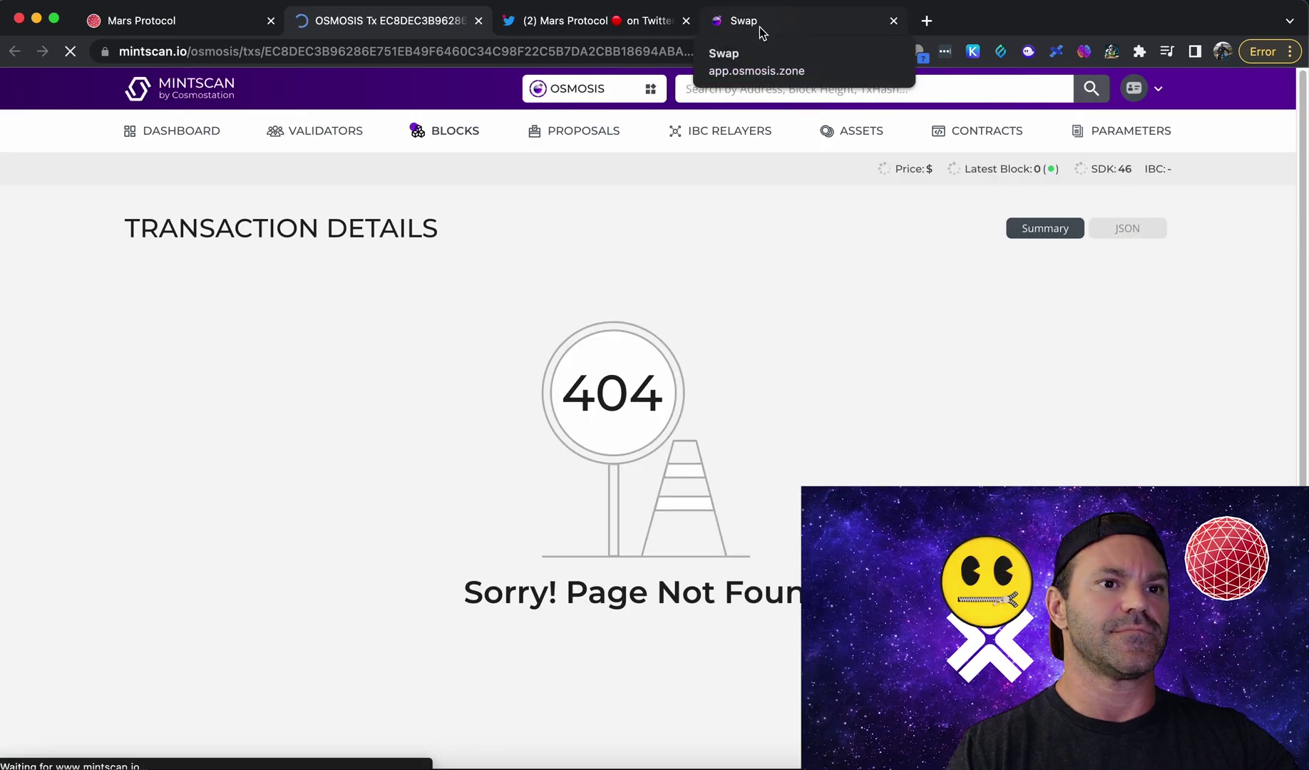
click(762, 32)
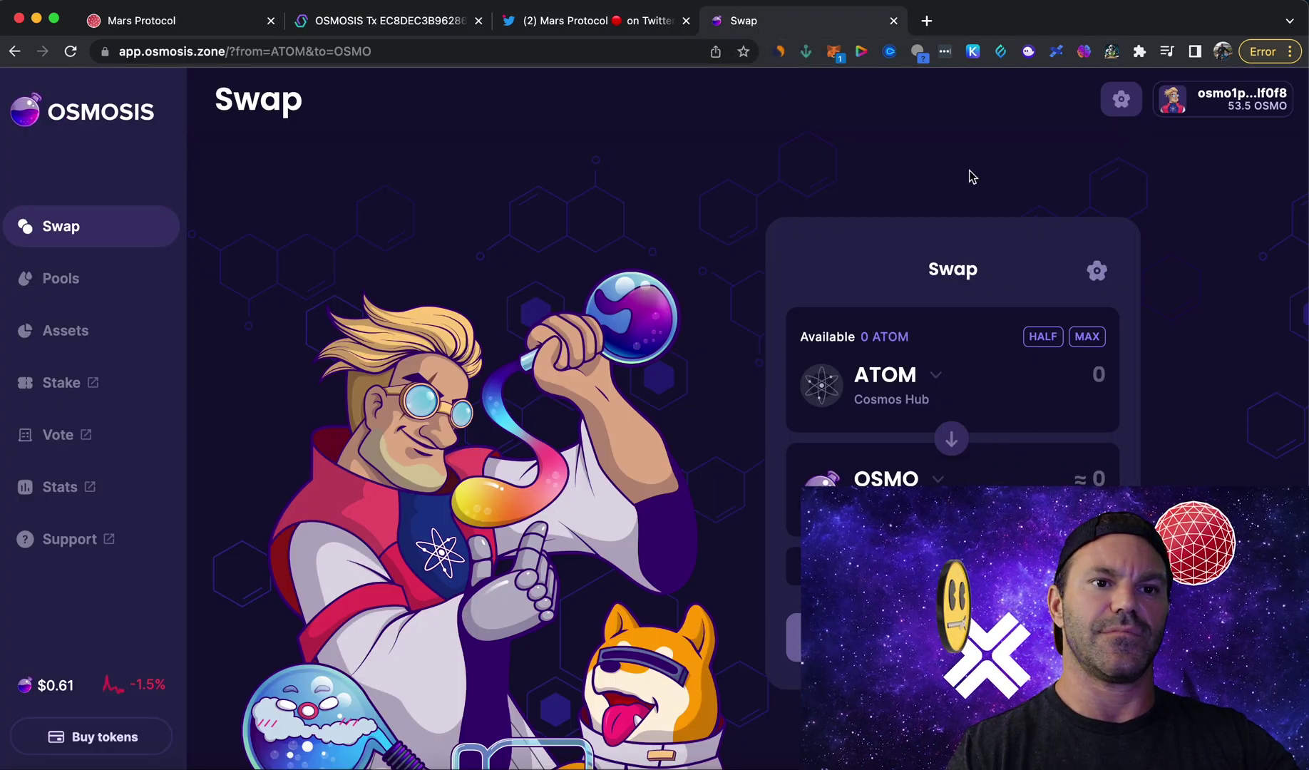
click(173, 23)
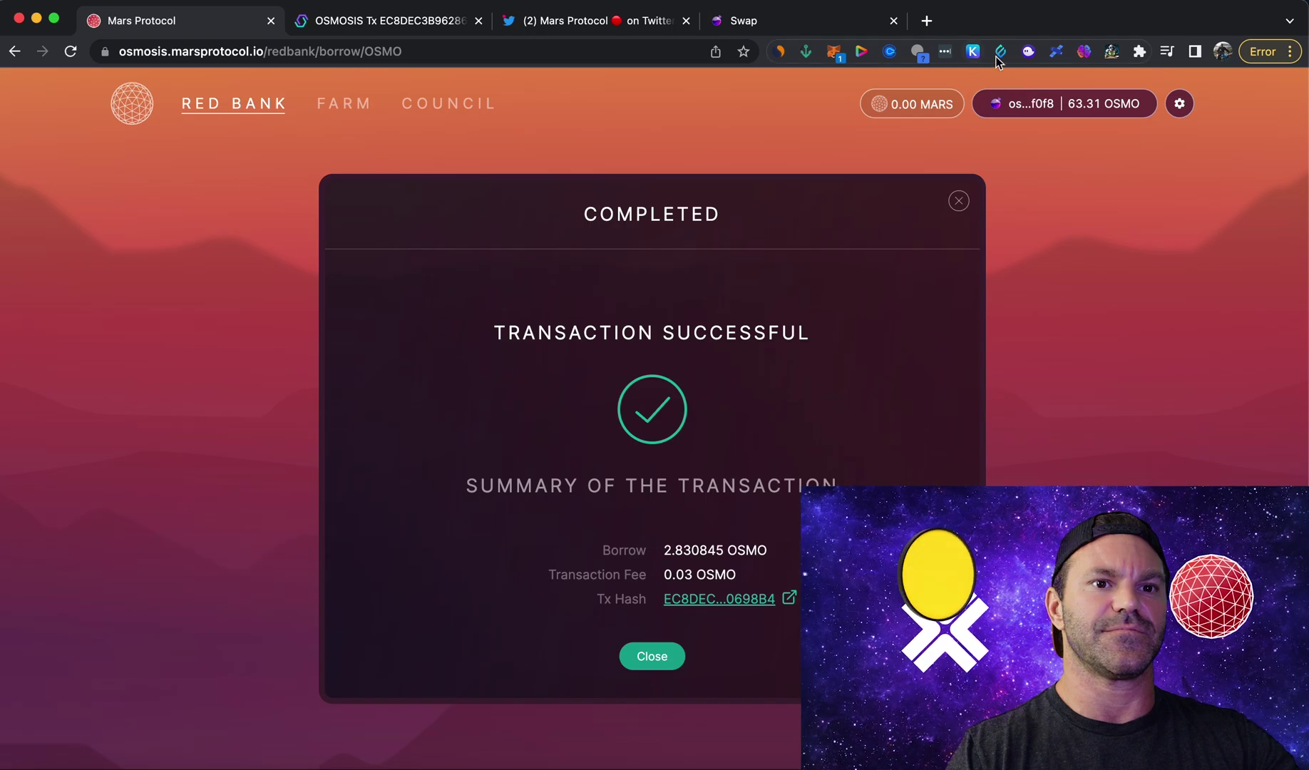
click(972, 51)
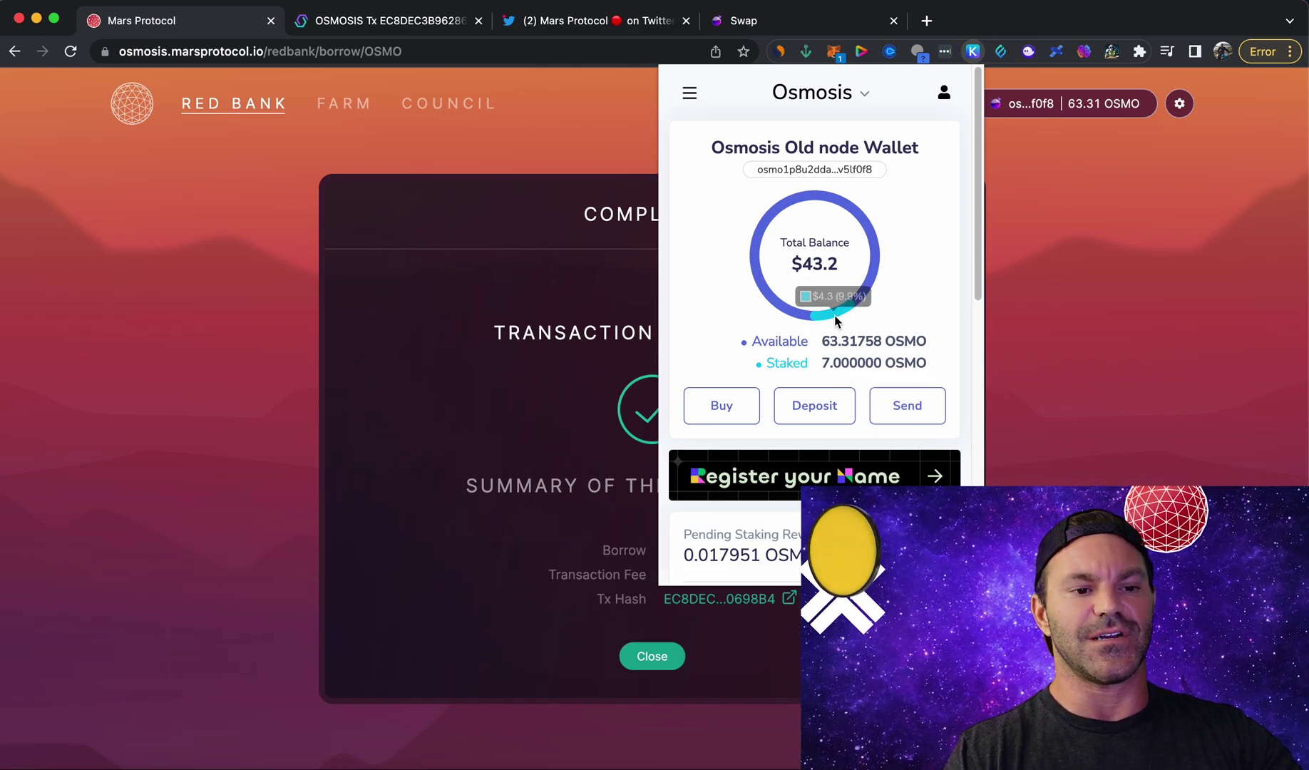
click(643, 660)
click(652, 656)
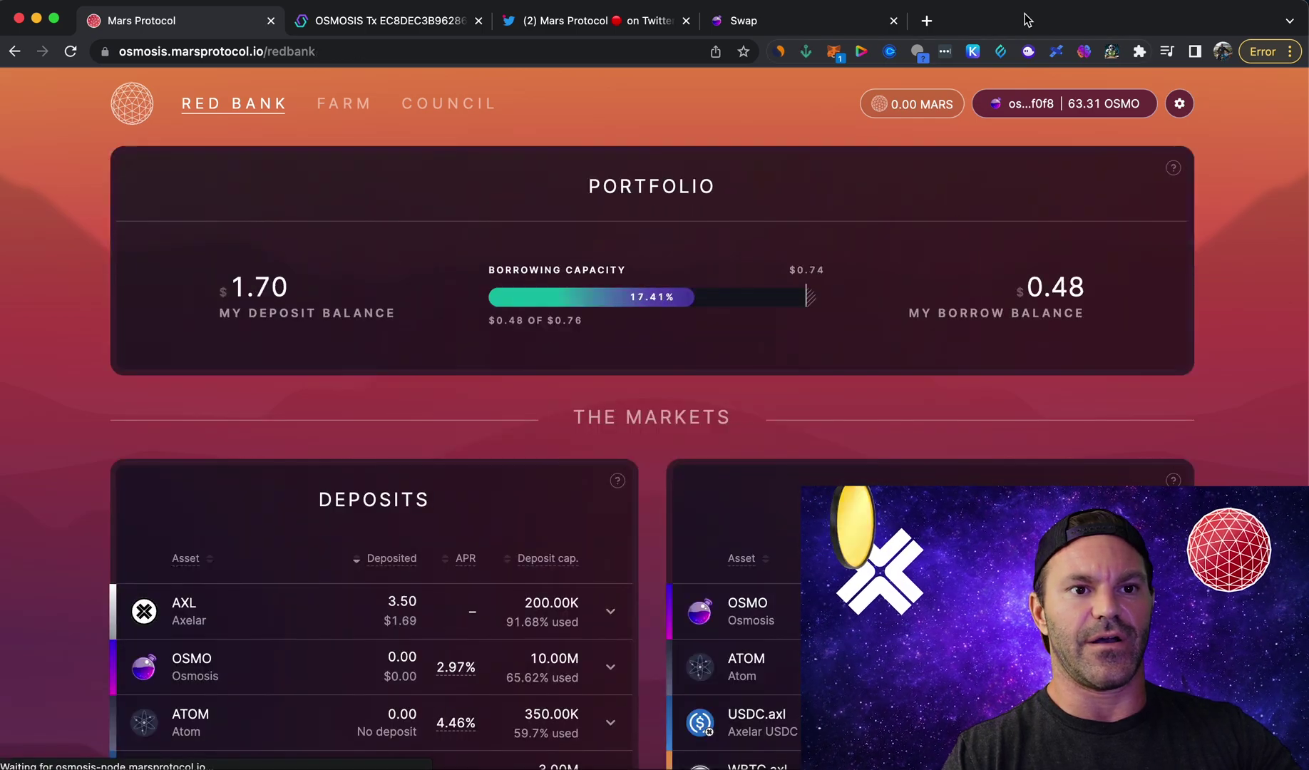
Step: Examine the available and staked OSMO and the token holdings in the Keplr wallet
click(974, 51)
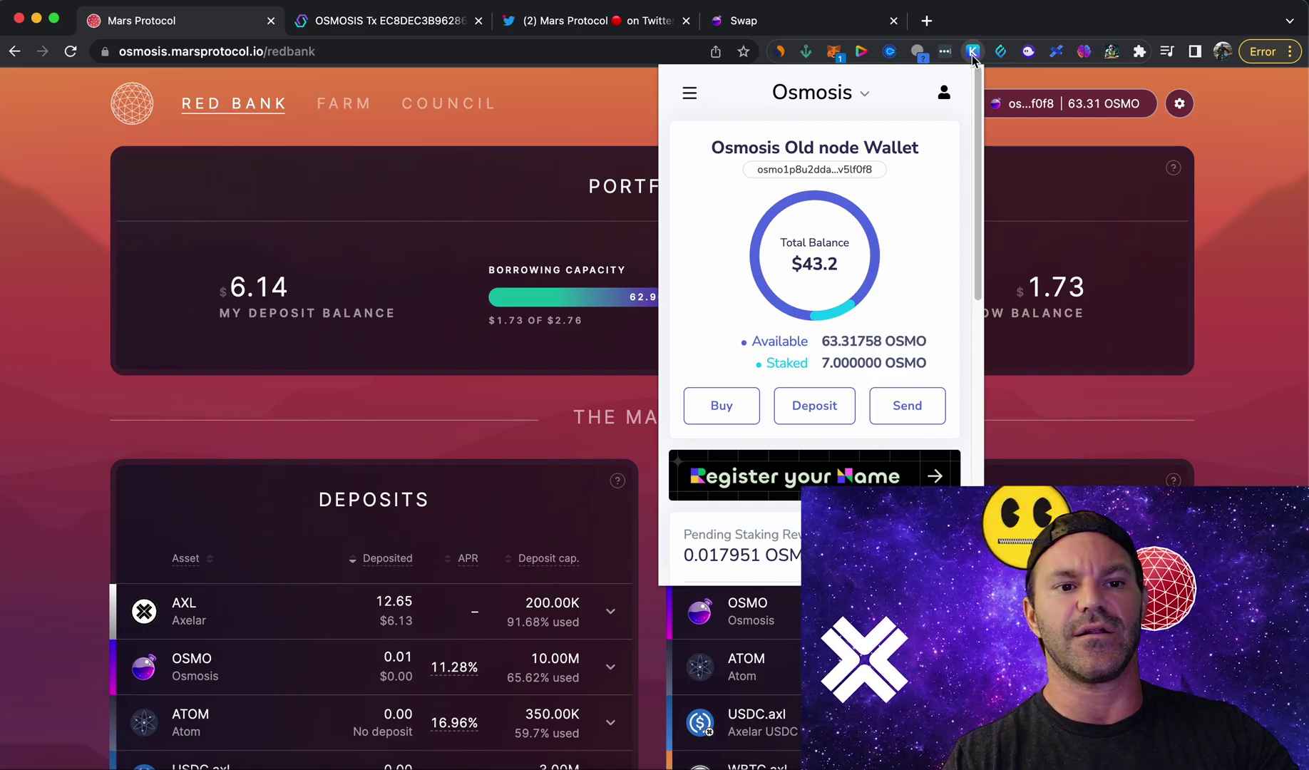
scroll(864, 471, down, 3)
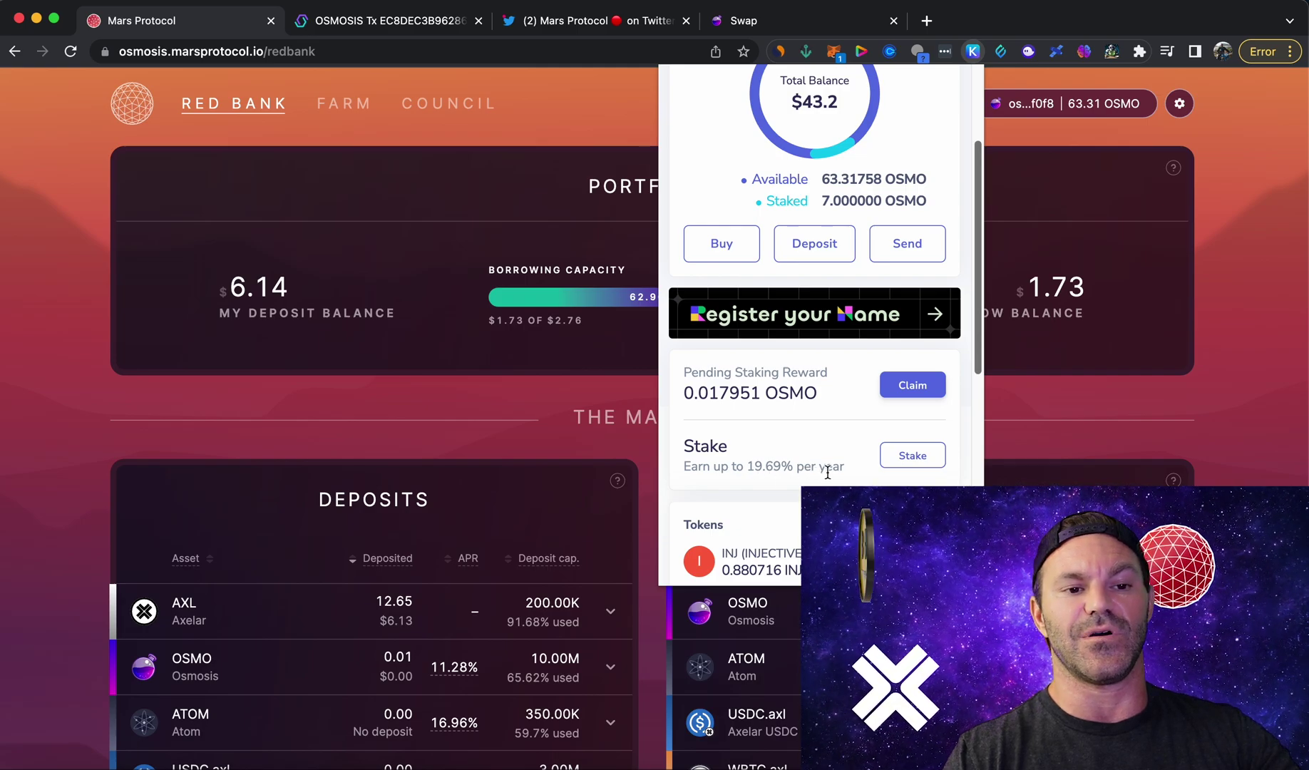
click(1068, 429)
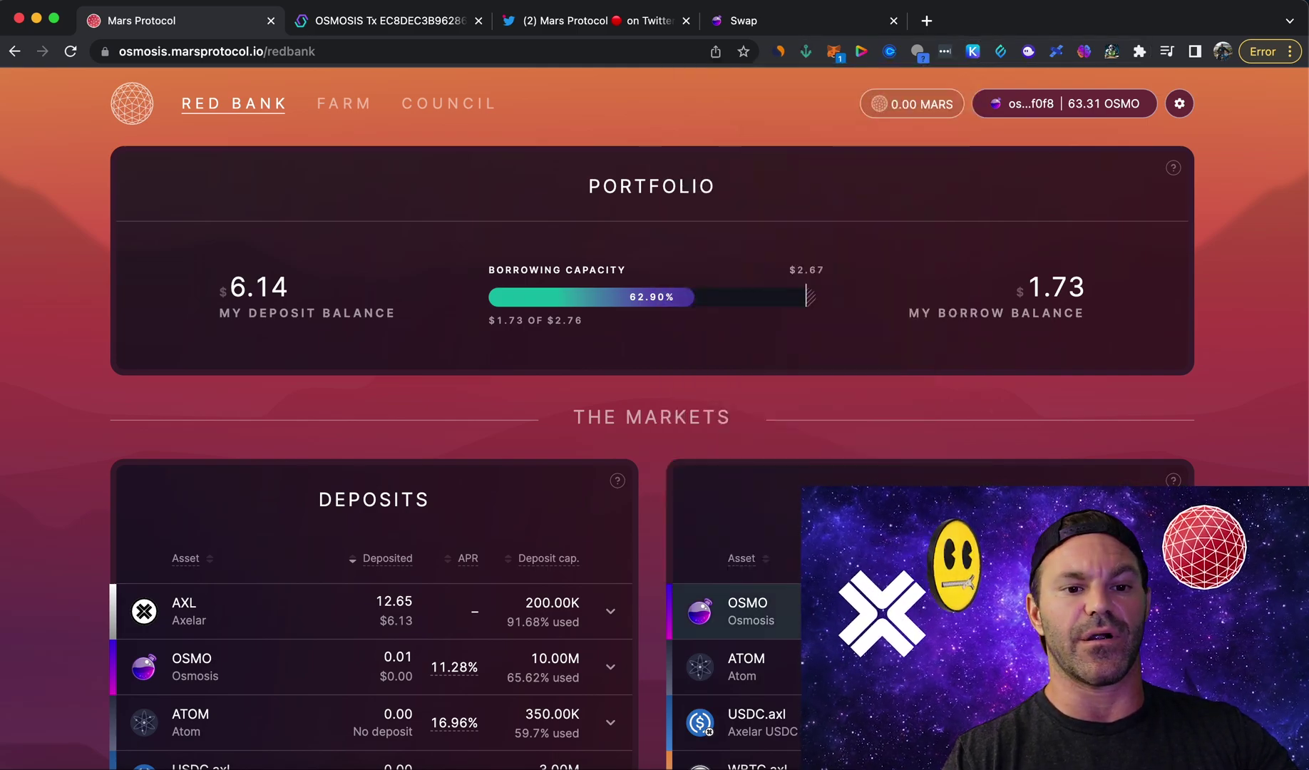
Step: Review the Red Bank portfolio's balances and borrowing capacity along with the deposit and borrowing markets
scroll(1067, 429, down, 1)
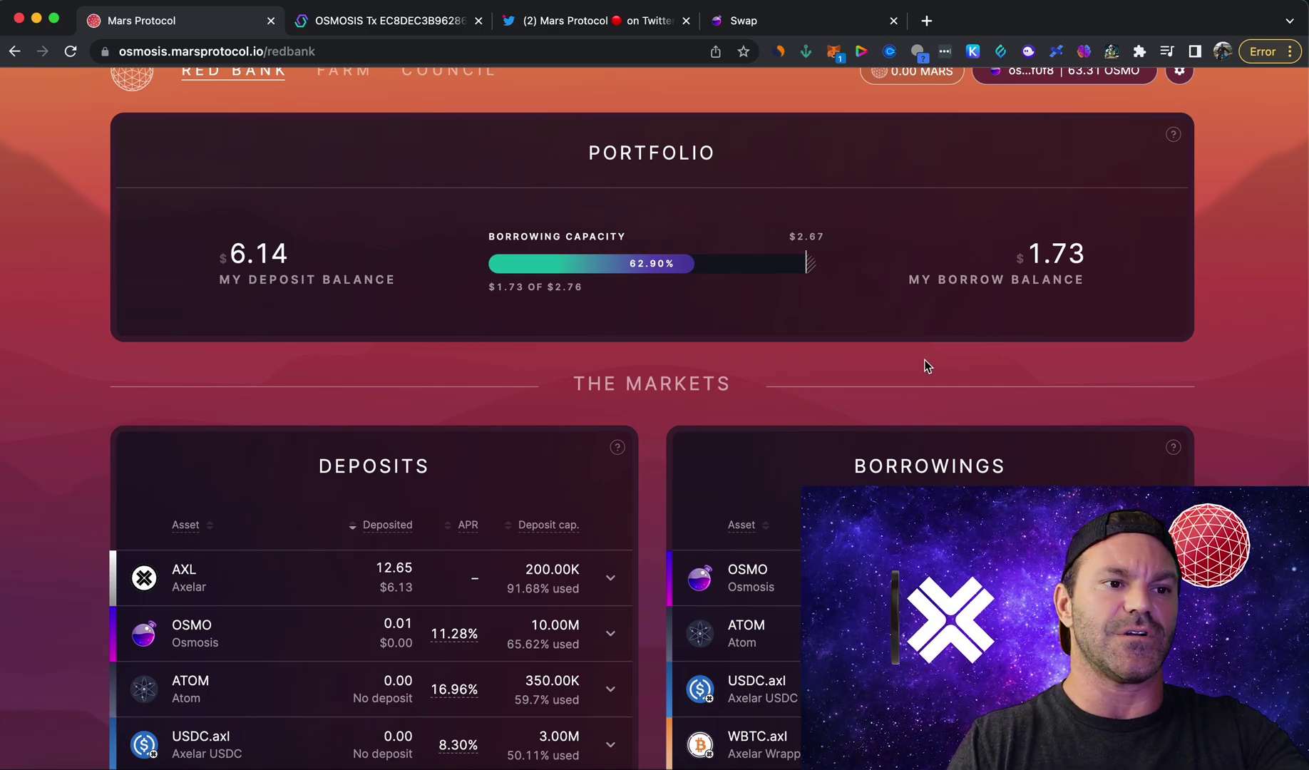
scroll(920, 356, up, 1)
scroll(920, 358, up, 1)
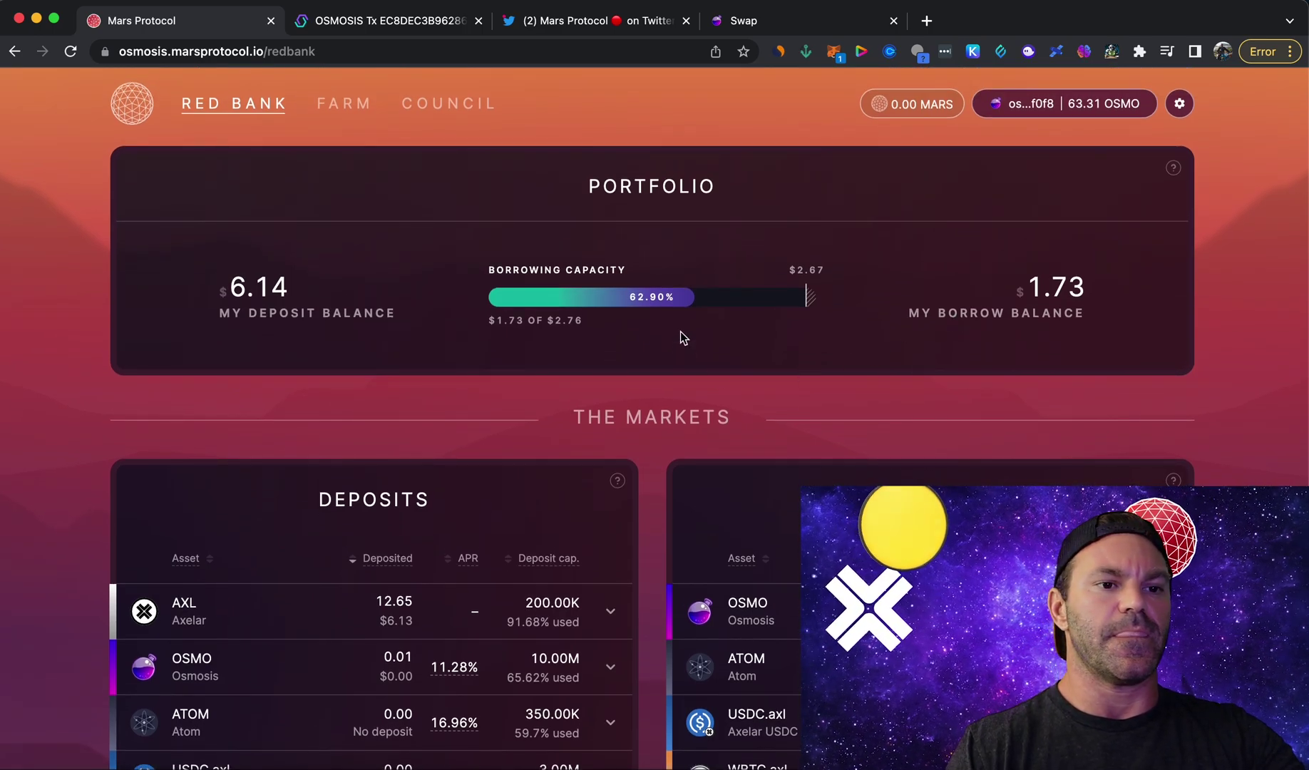
scroll(974, 457, down, 5)
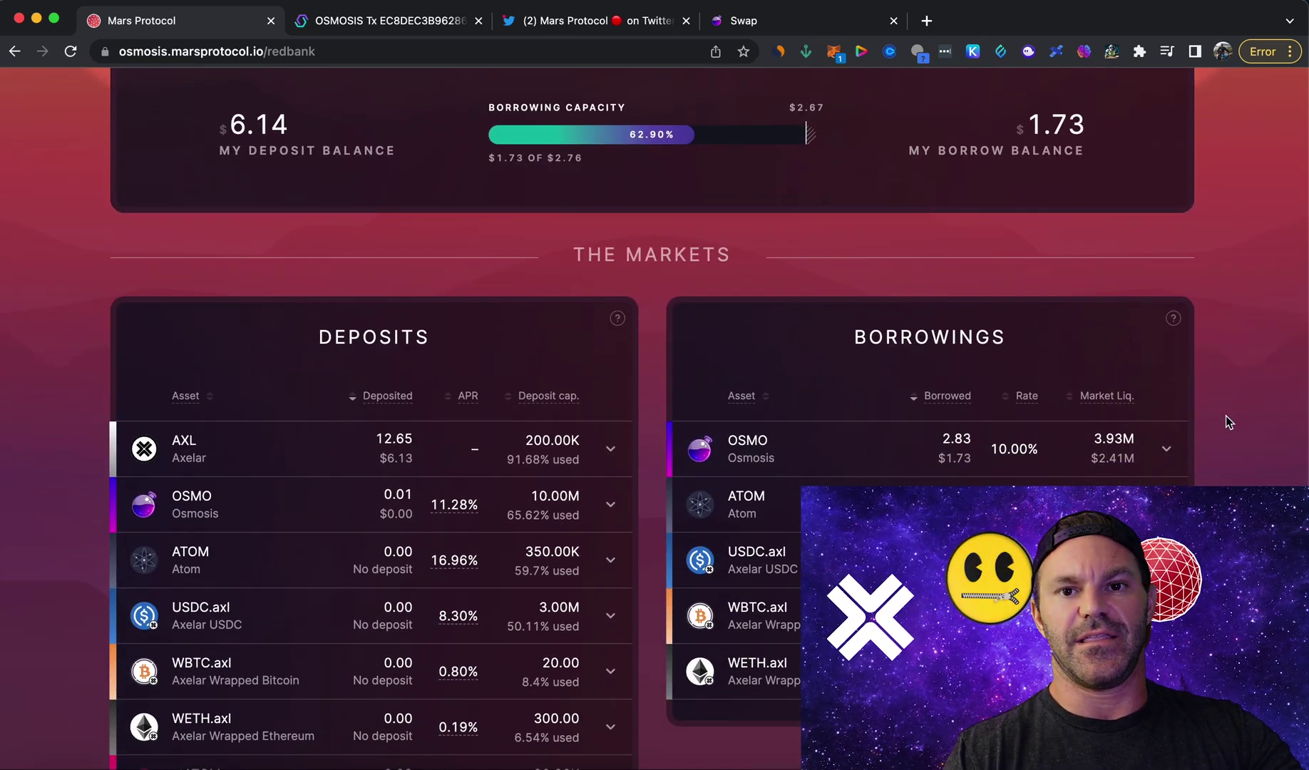
scroll(959, 477, up, 2)
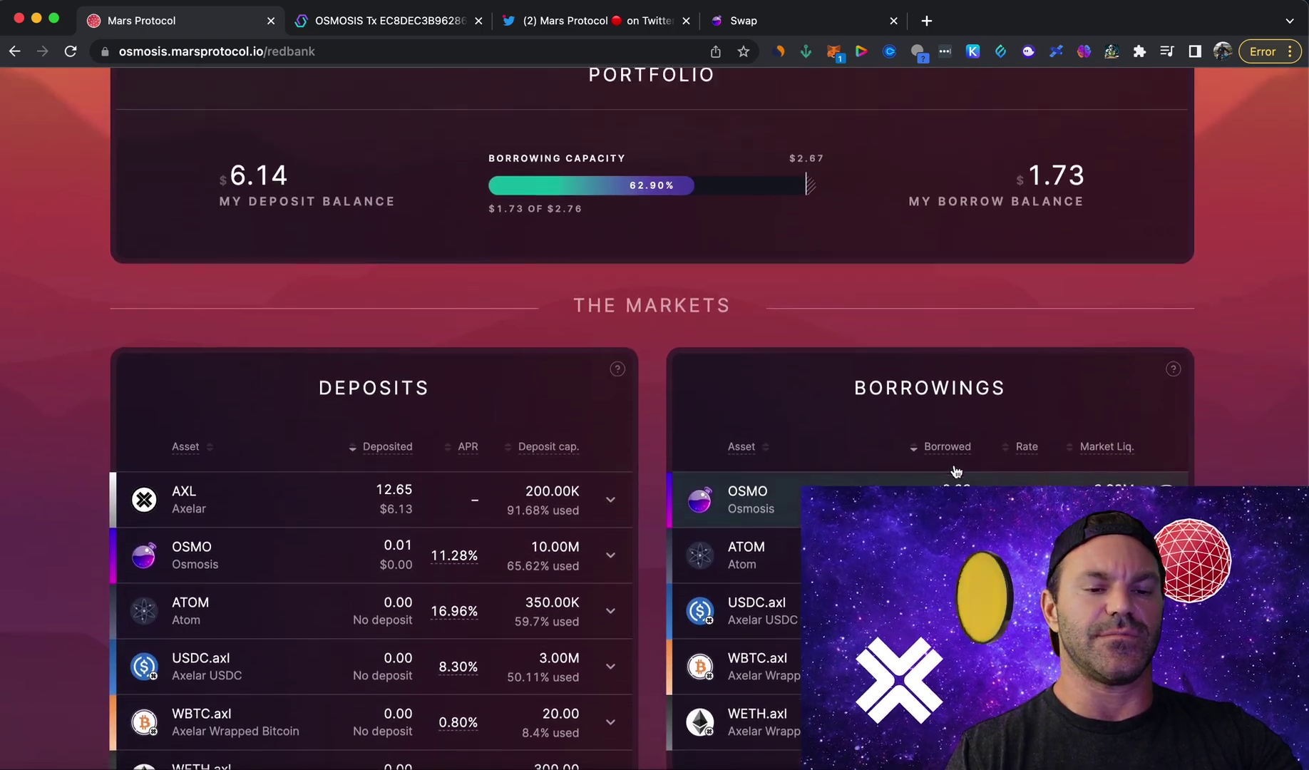
scroll(959, 485, down, 1)
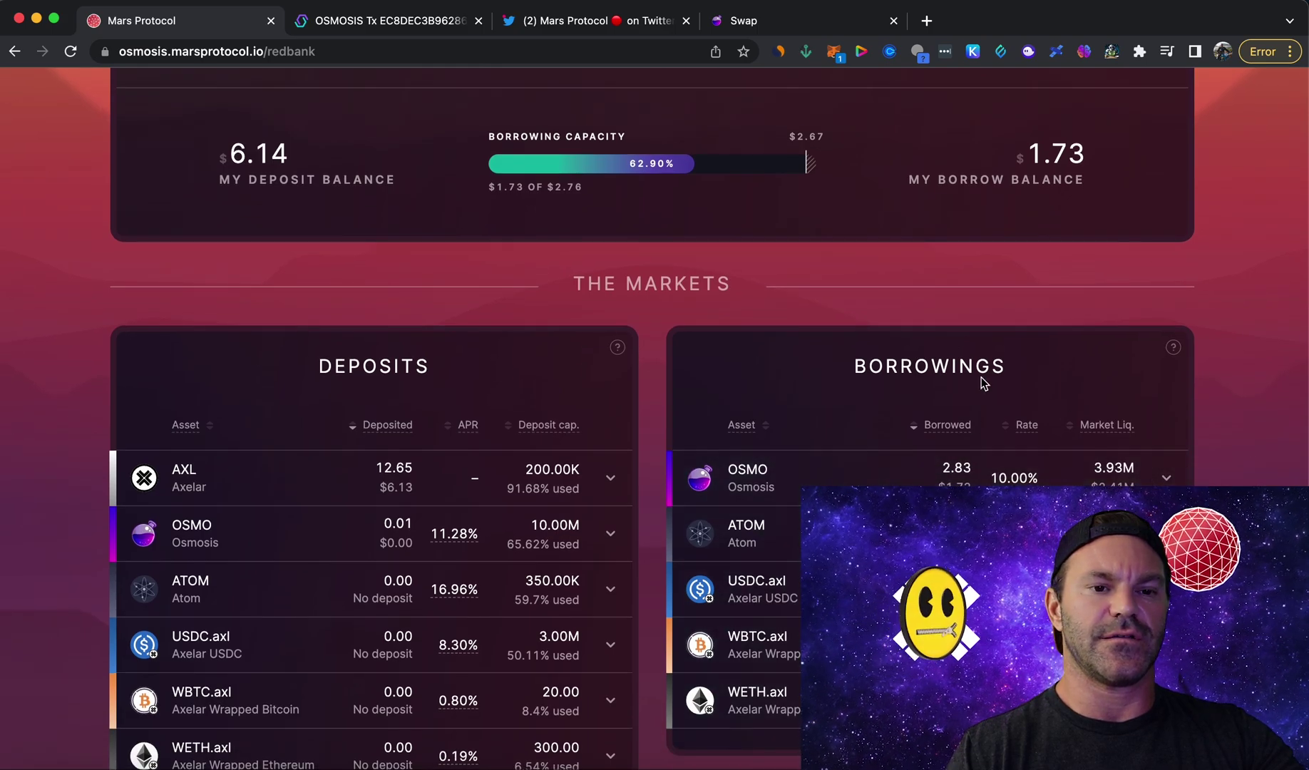
scroll(820, 586, down, 1)
scroll(820, 586, down, 1)
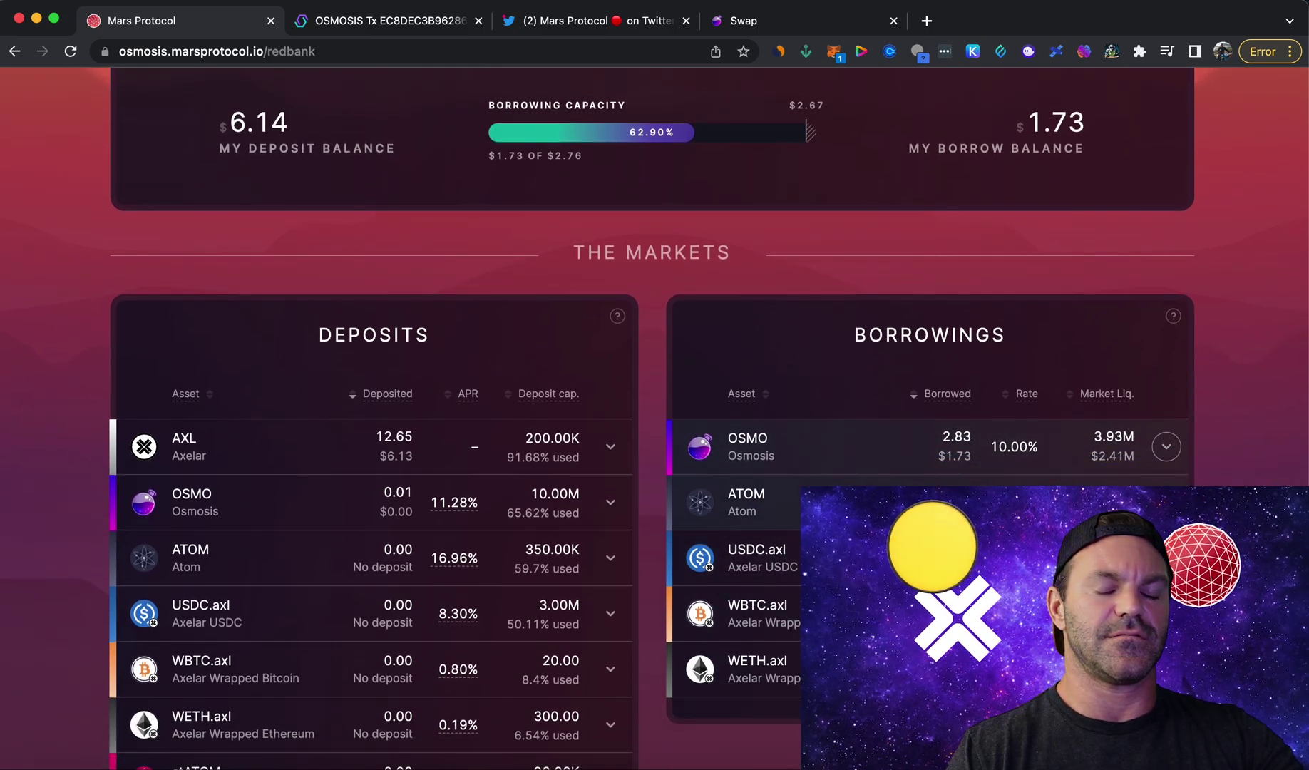
Step: Repay the maximum 2.830846 OSMO of the Red Bank loan, approve the transaction in the Keplr wallet, and close the summary
click(866, 456)
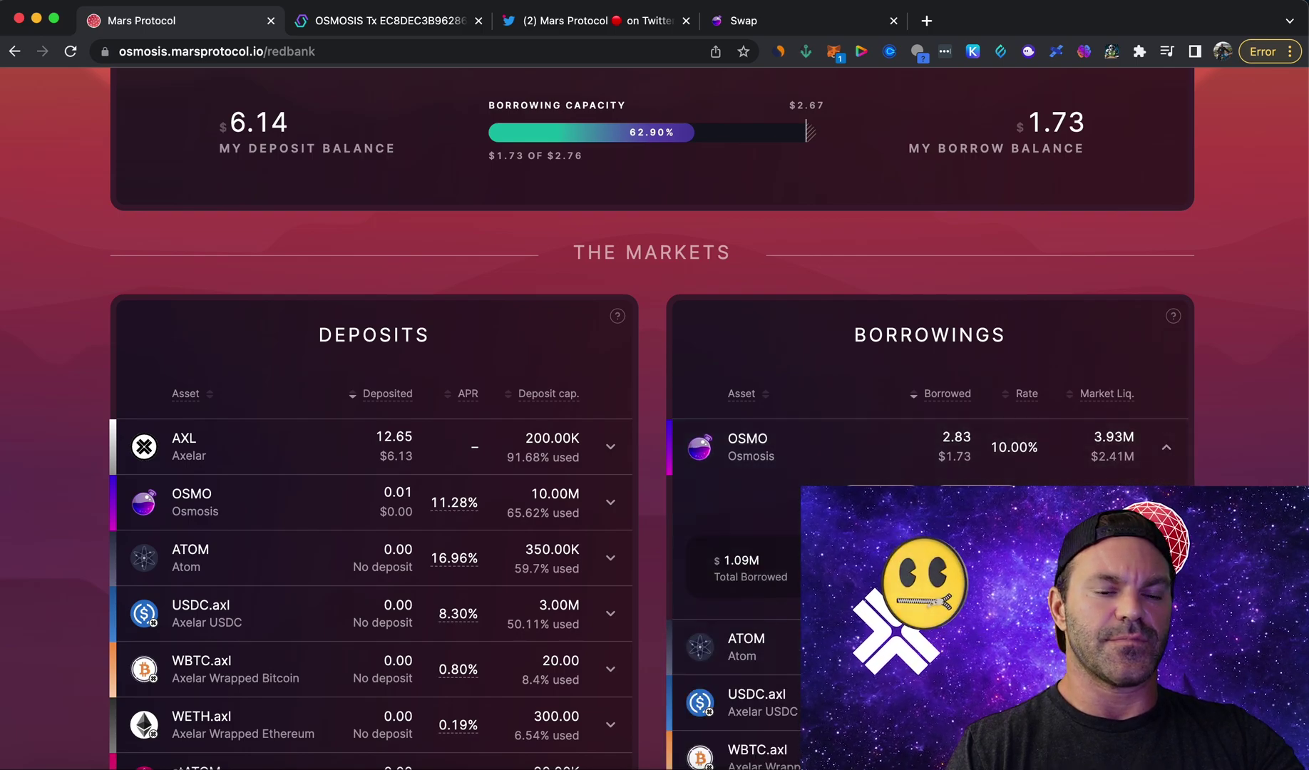
click(1113, 570)
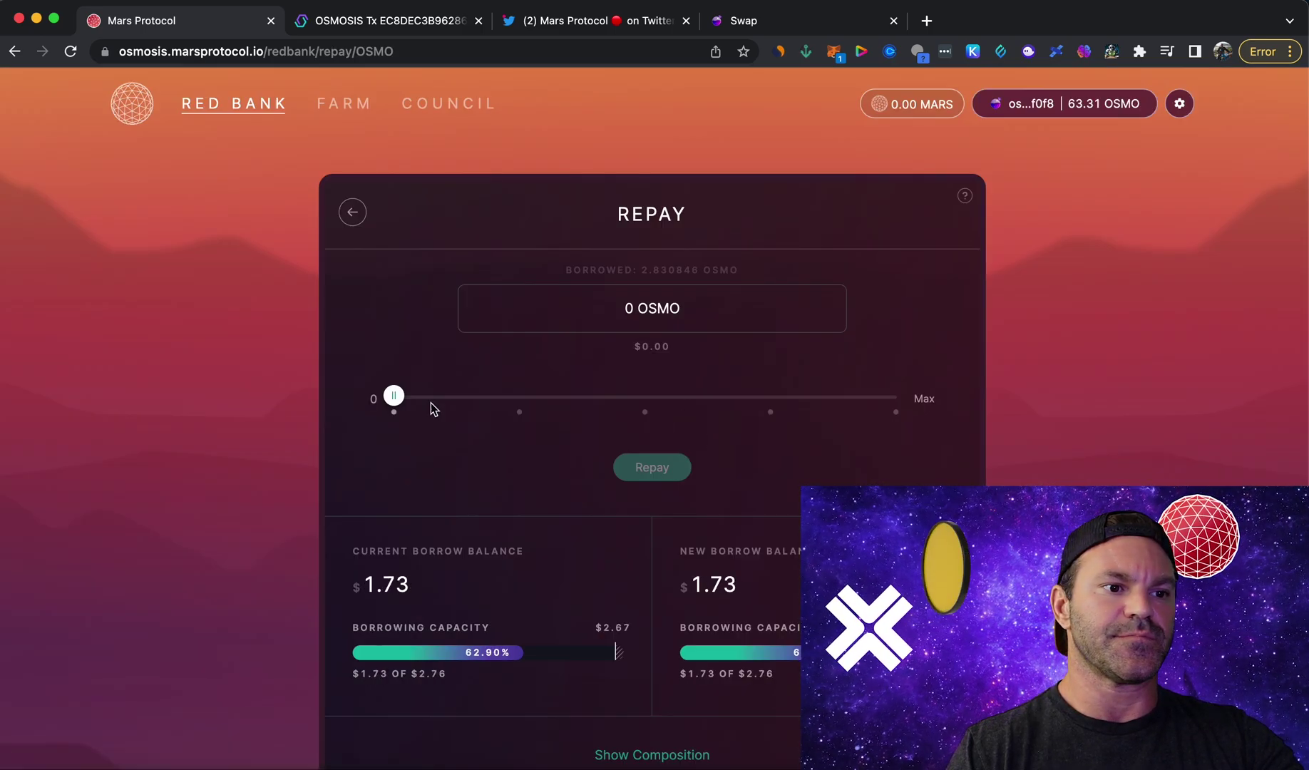
mouse_move(394, 398)
drag(396, 401, 646, 397)
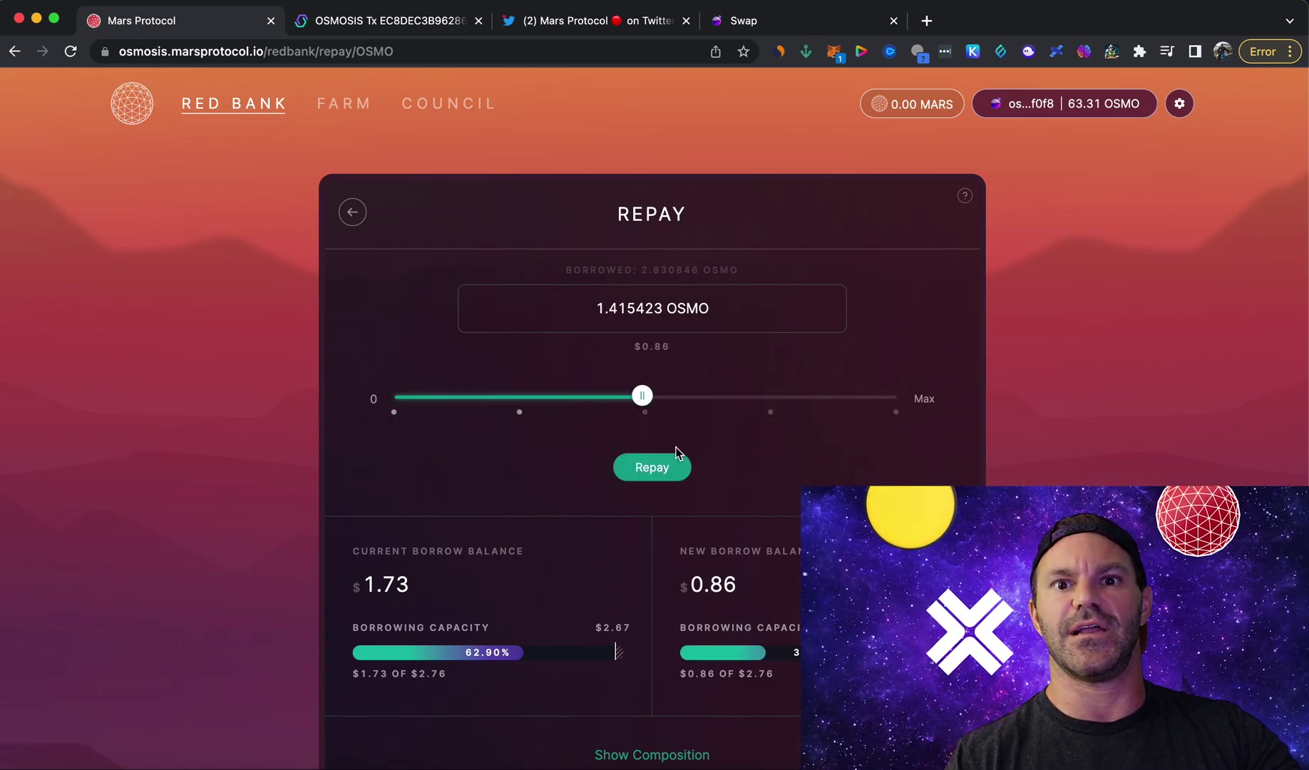
mouse_move(672, 424)
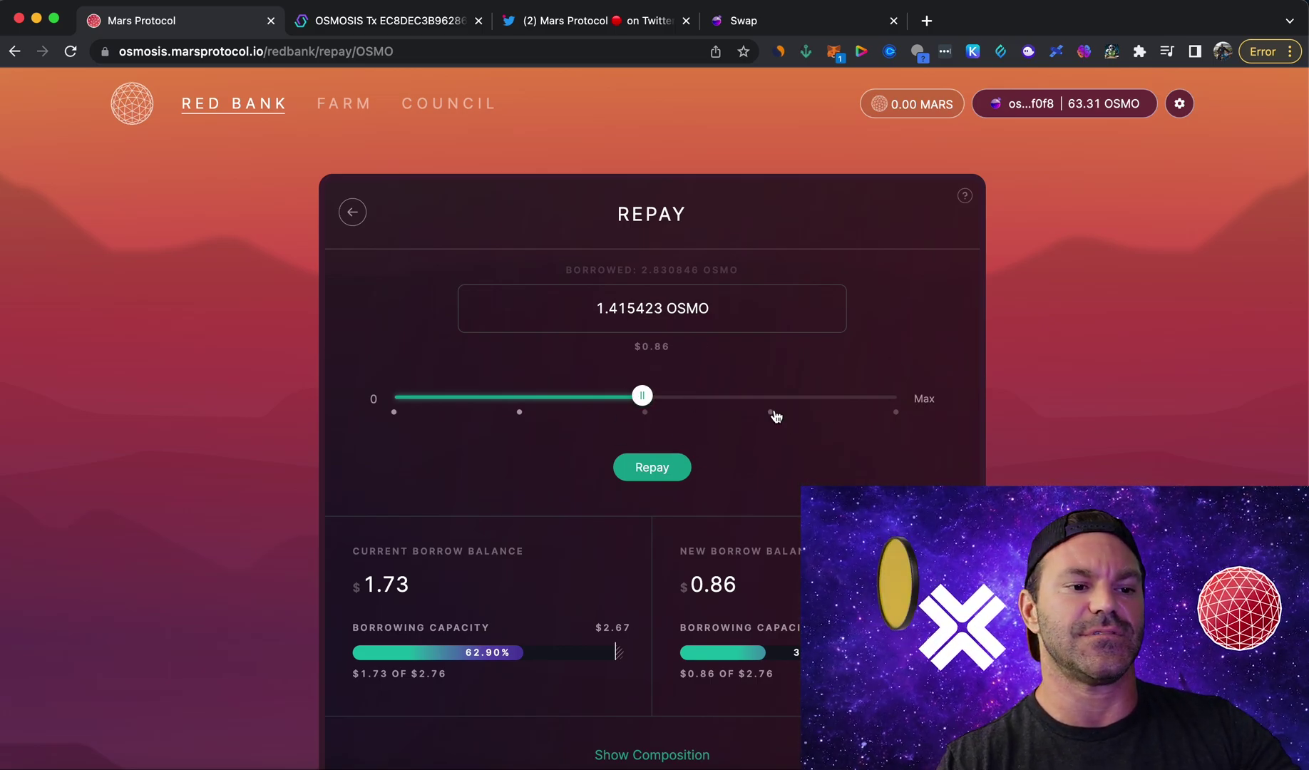
drag(651, 401, 1134, 453)
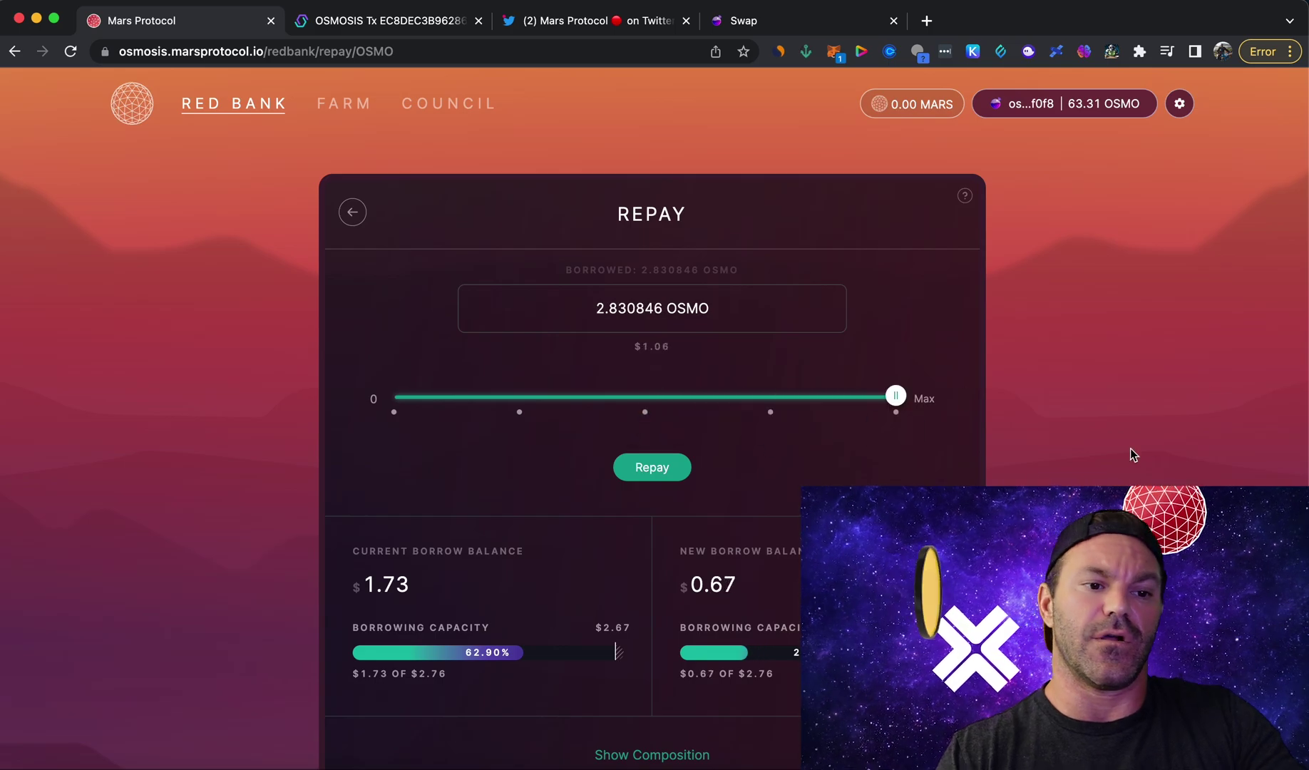
click(678, 467)
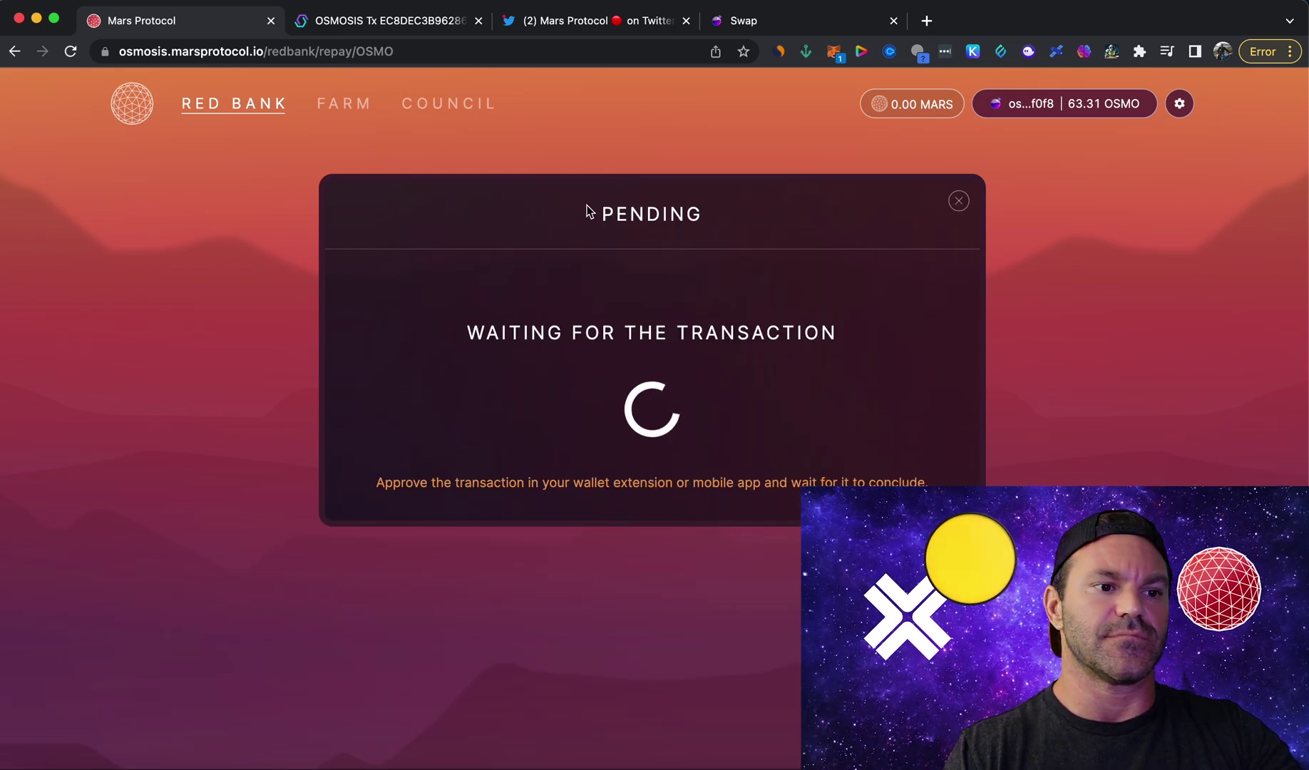
click(226, 497)
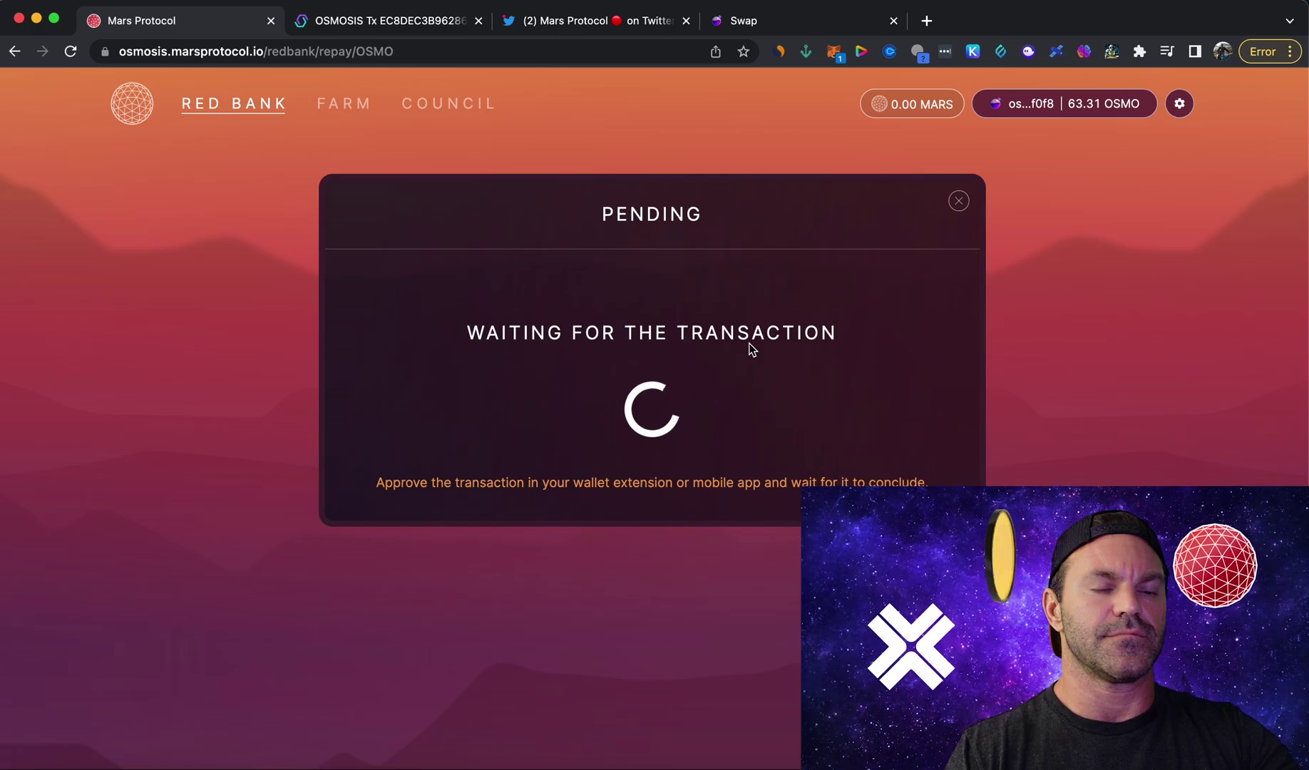
click(664, 656)
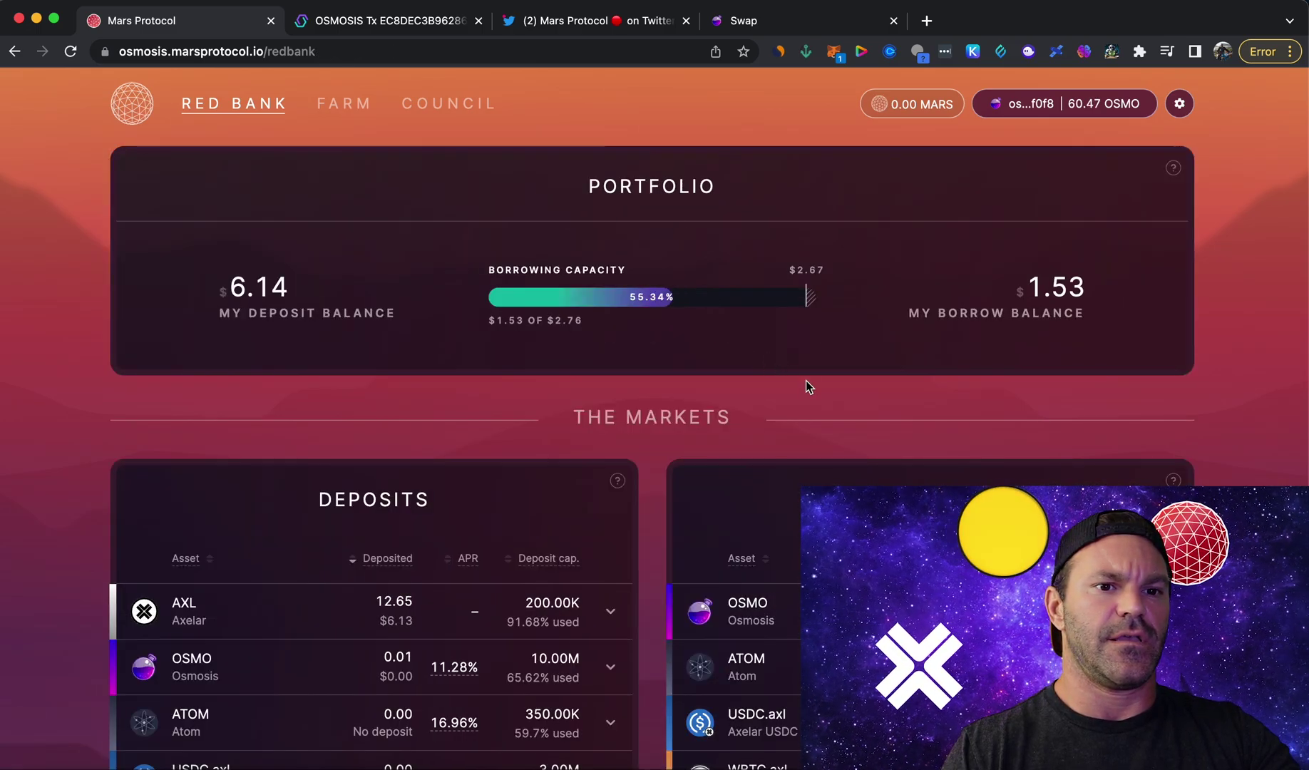
Step: Check the borrow balance and borrowing capacity in the portfolio and the OSMO debt in the borrowing markets
scroll(806, 380, down, 1)
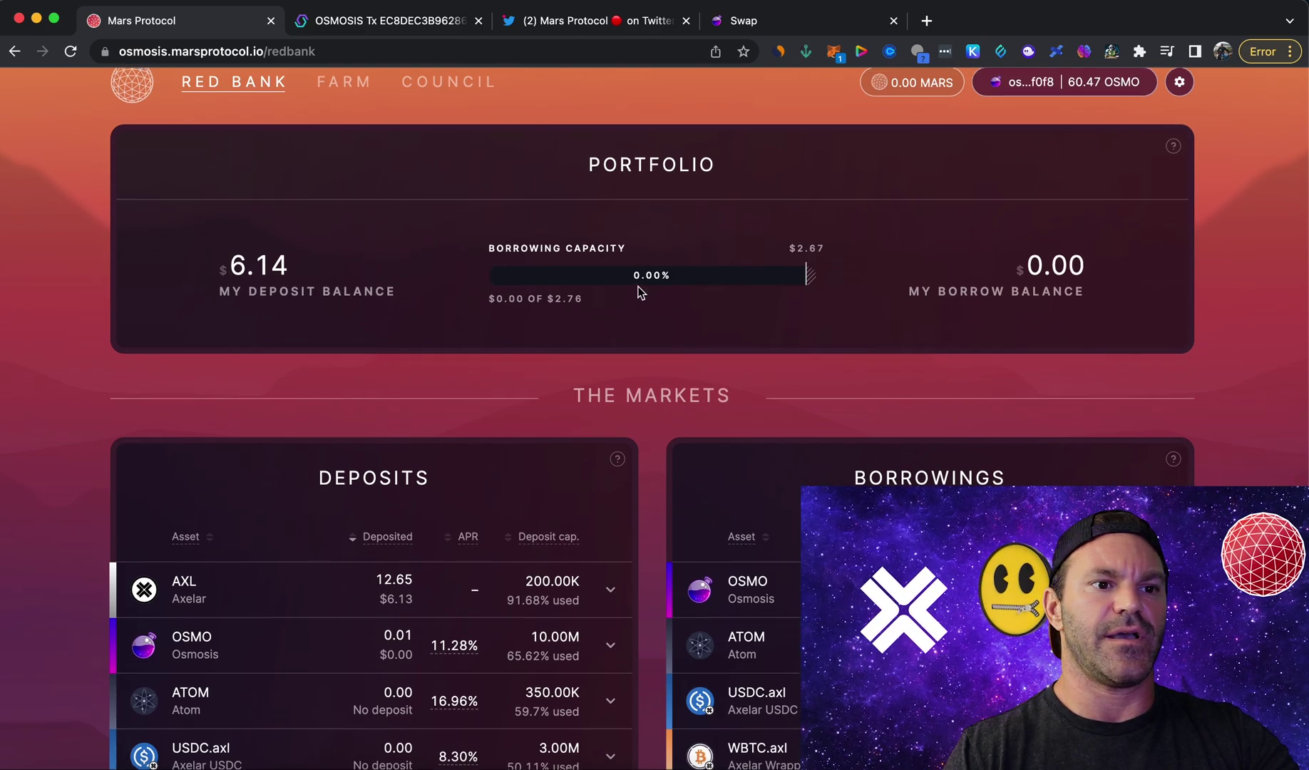
scroll(749, 335, up, 1)
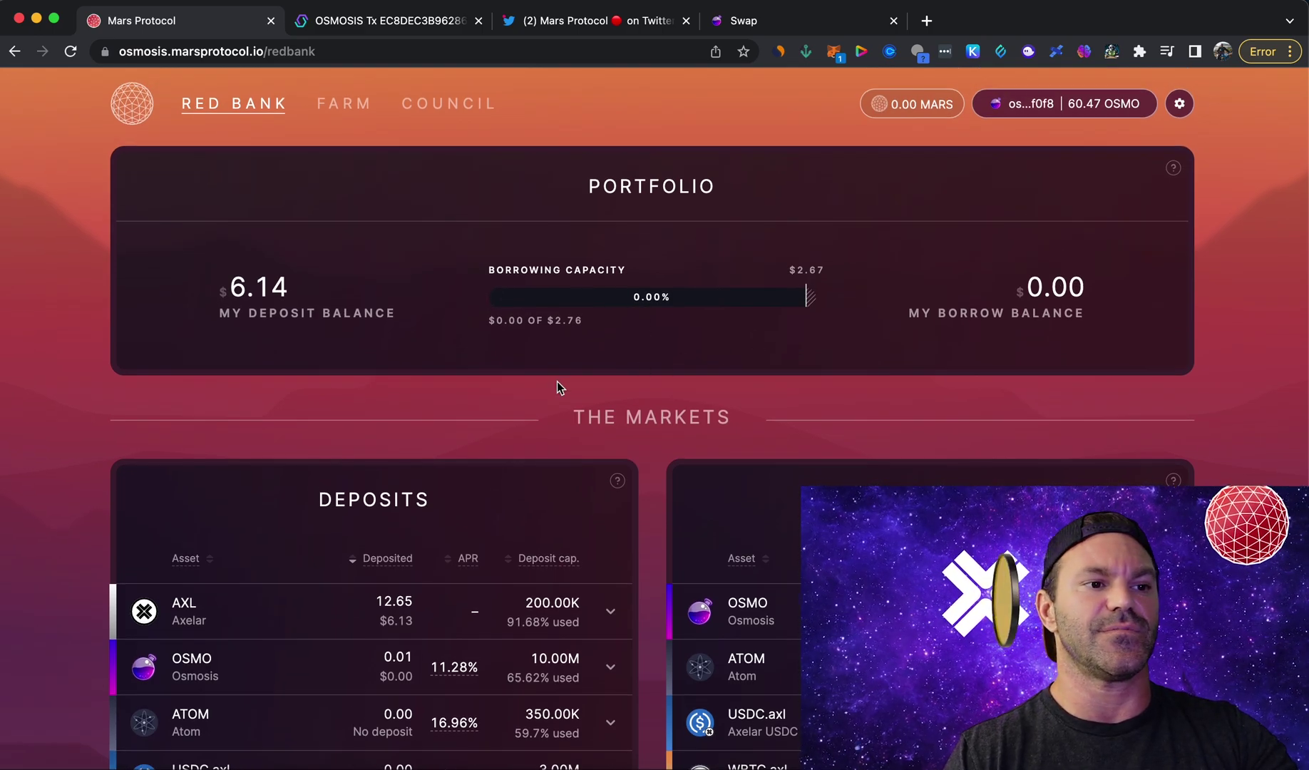
scroll(241, 354, down, 1)
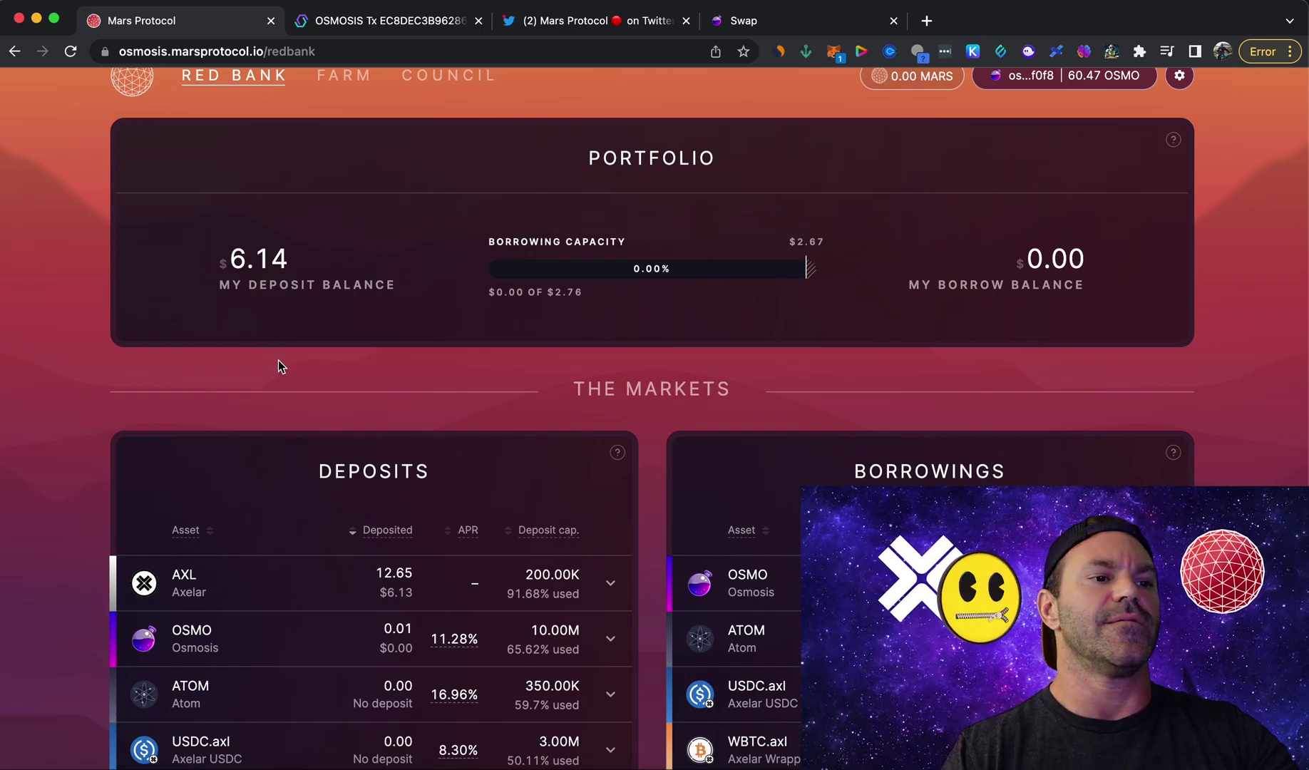
scroll(280, 289, down, 2)
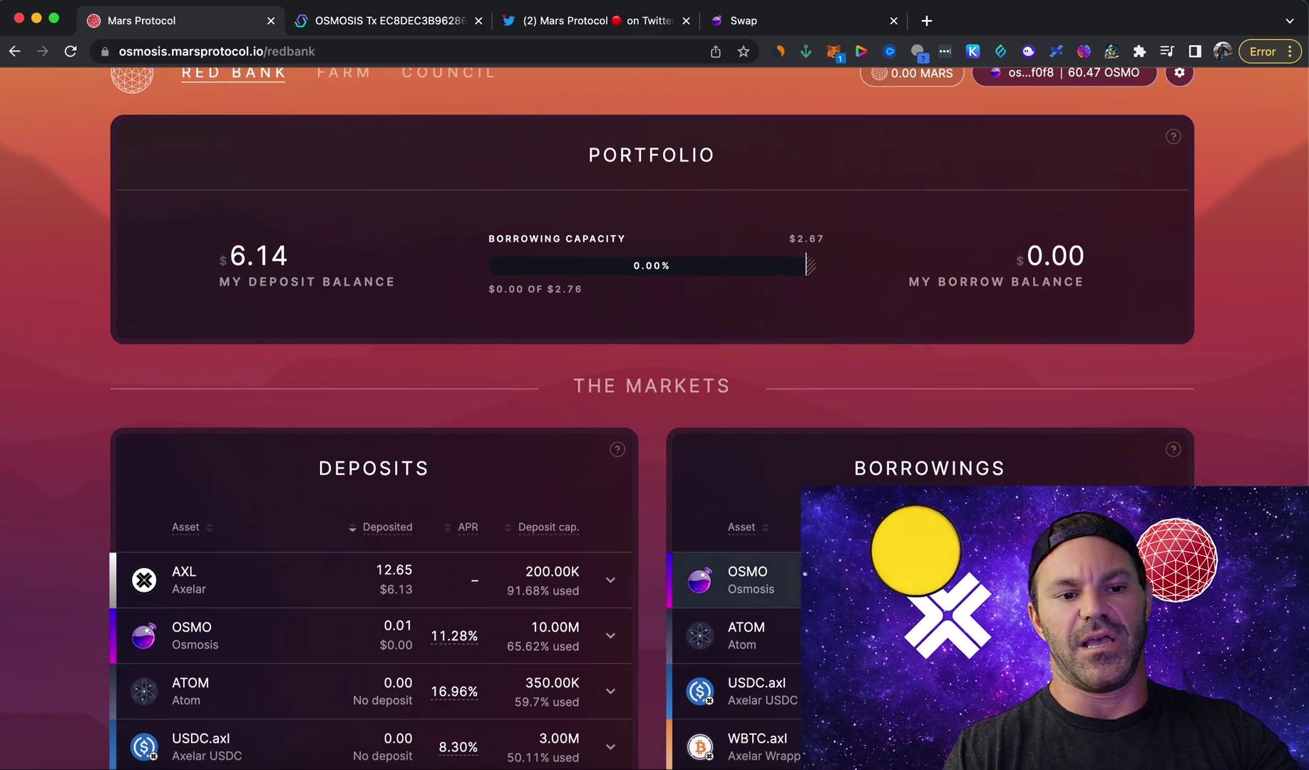
scroll(764, 514, down, 5)
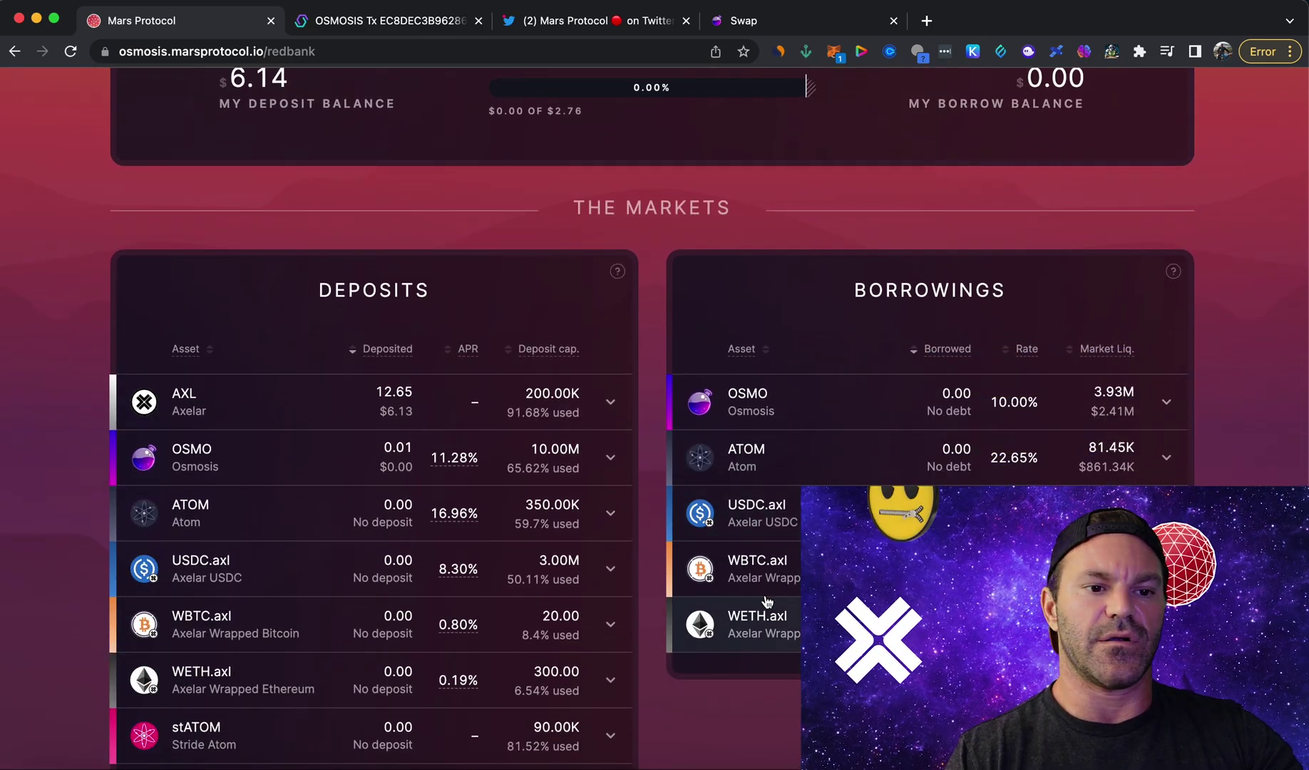